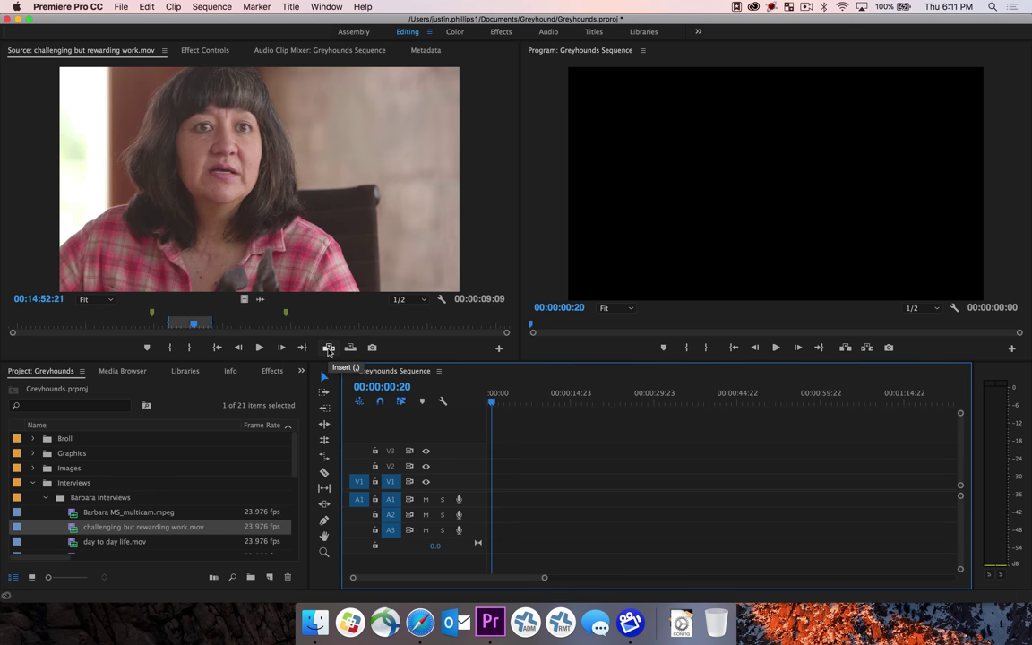
# Step: Insert the marked part of 'challenging but rewarding work.mov' at the sequence start, undo, then re-insert it
pyautogui.click(328, 351)
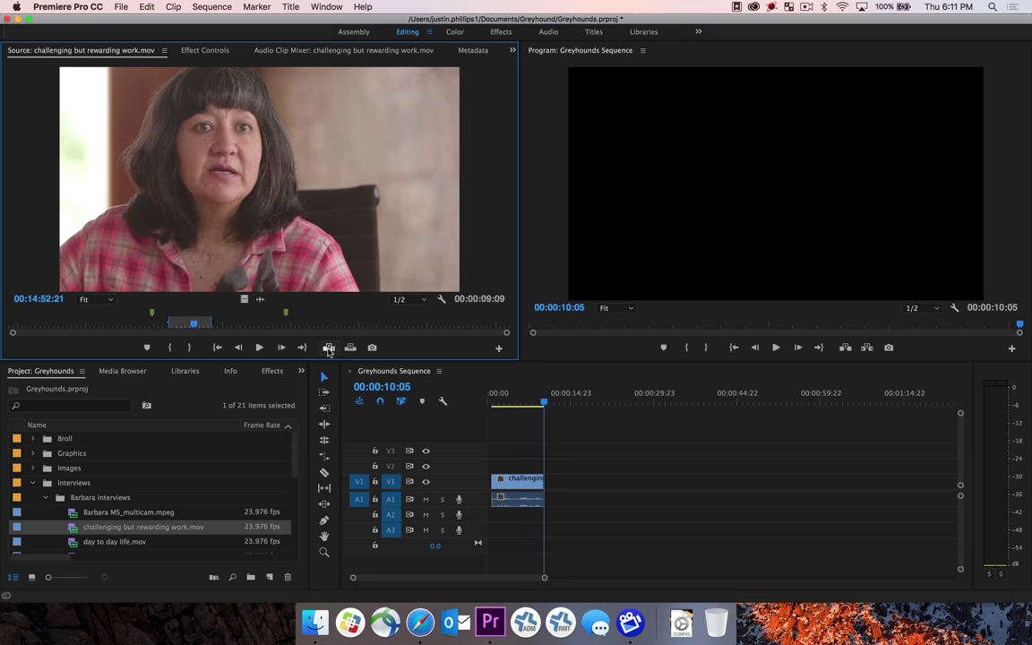
pyautogui.press('super+z')
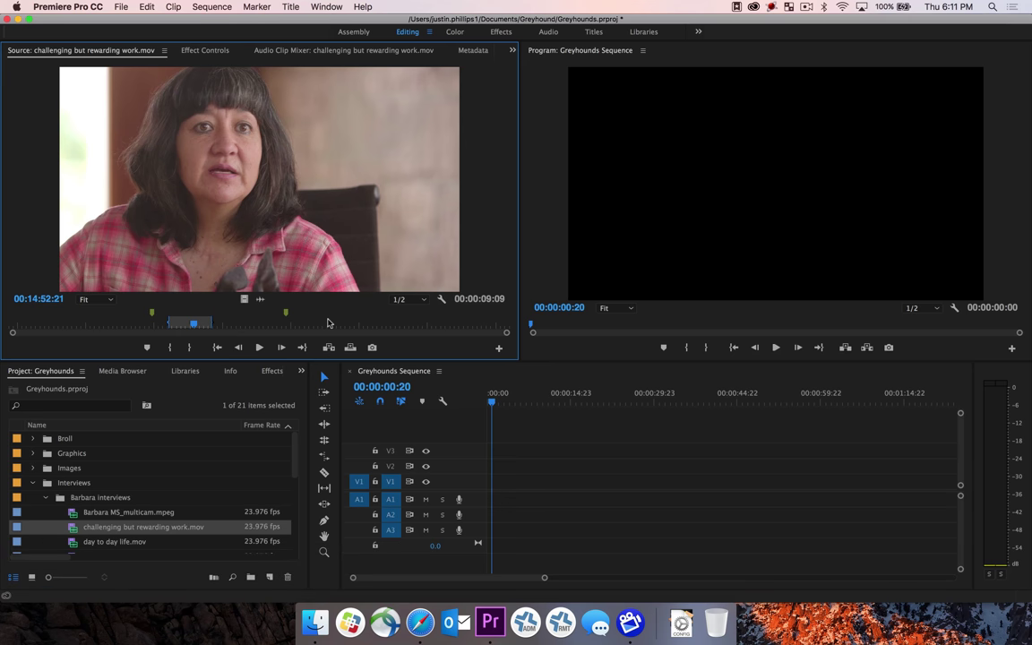
pyautogui.press(',')
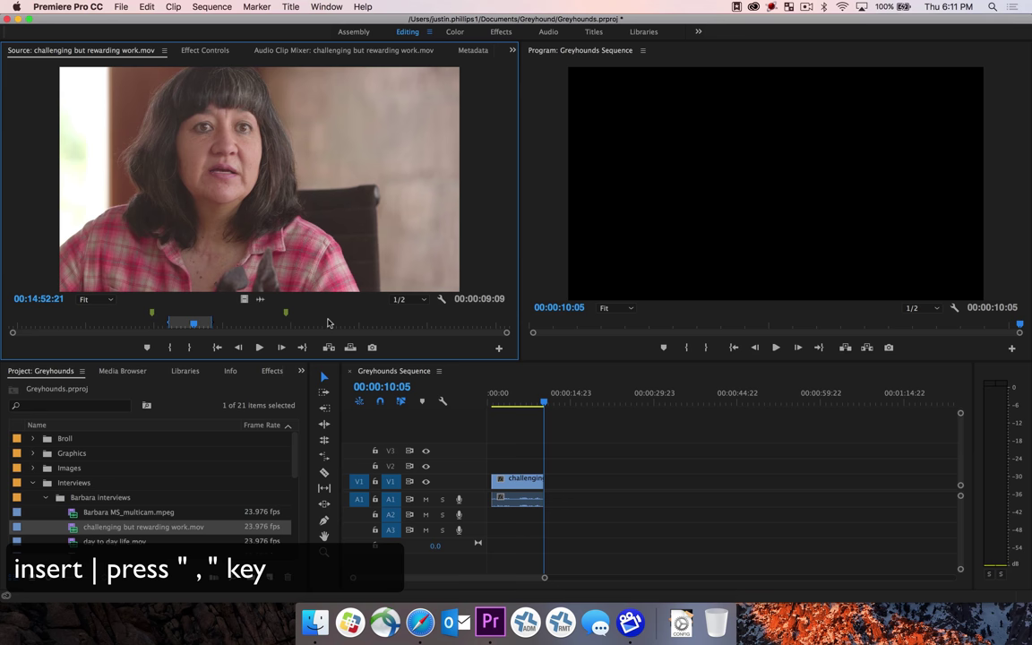
# Step: Scrub the playhead within the clip and zoom the timeline in and out with = and -
pyautogui.moveTo(543, 404); pyautogui.dragTo(503, 405)
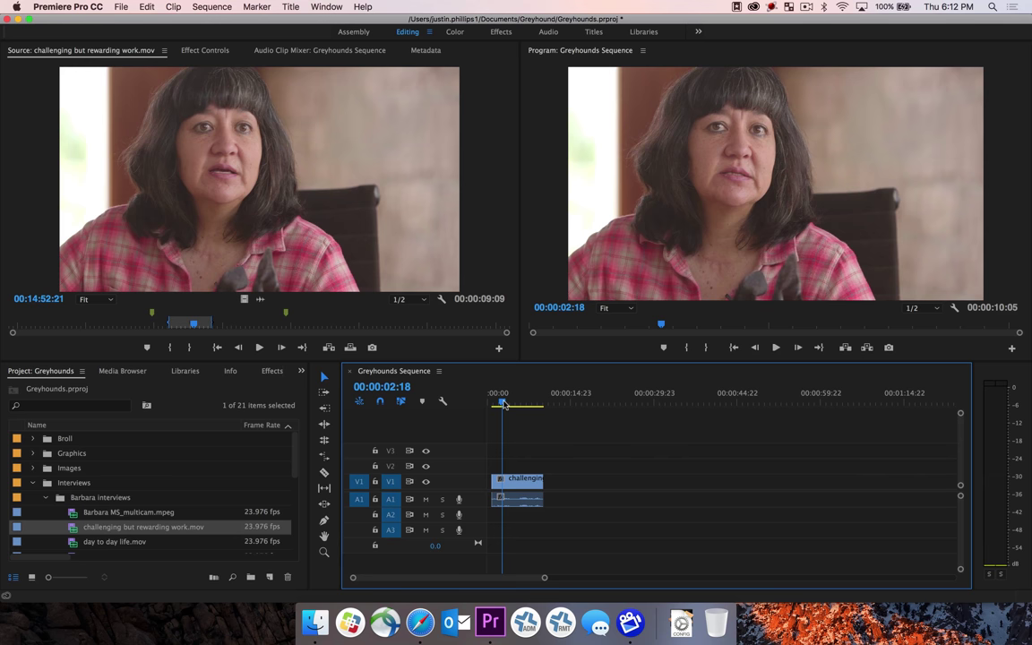
pyautogui.moveTo(504, 403); pyautogui.dragTo(507, 403)
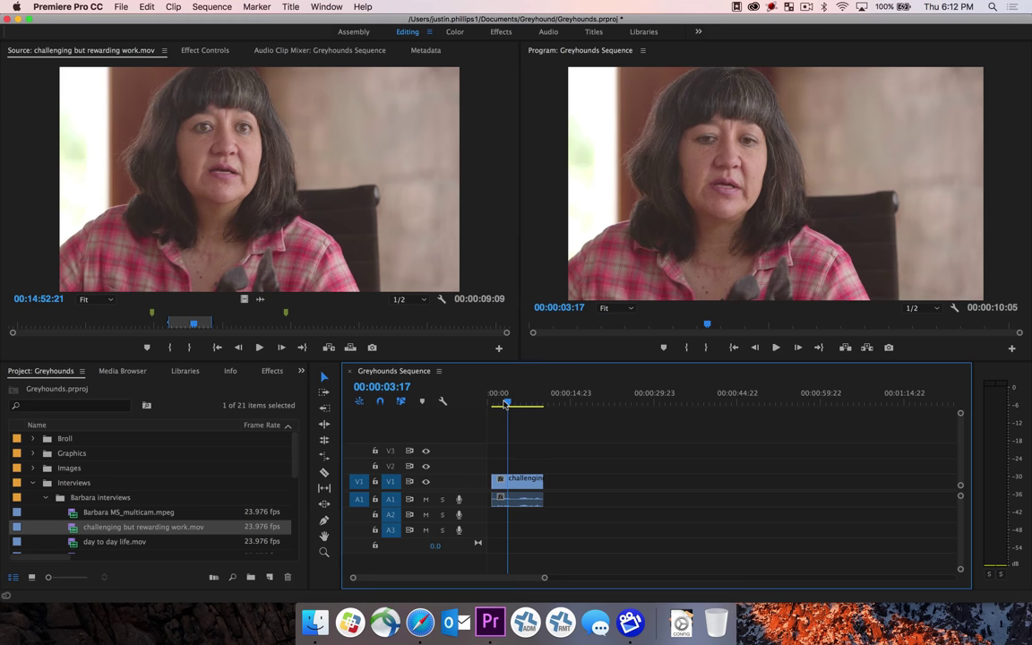
pyautogui.press('=')
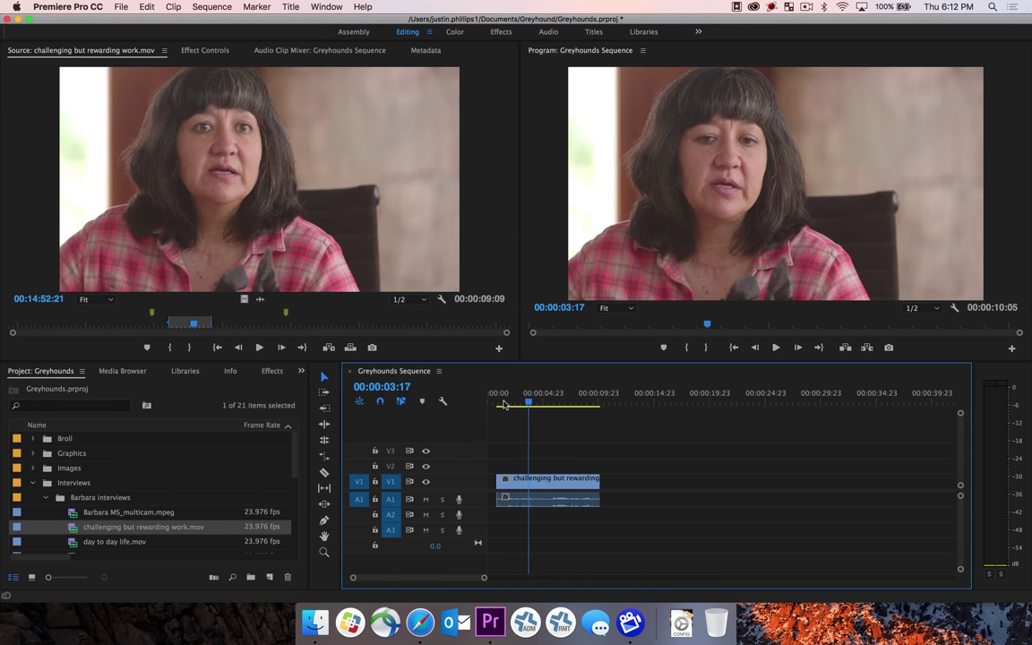
pyautogui.press('=')
# Step: Zoom once more, fit the whole sequence into view, and save the project
pyautogui.press('=')
pyautogui.press('-')
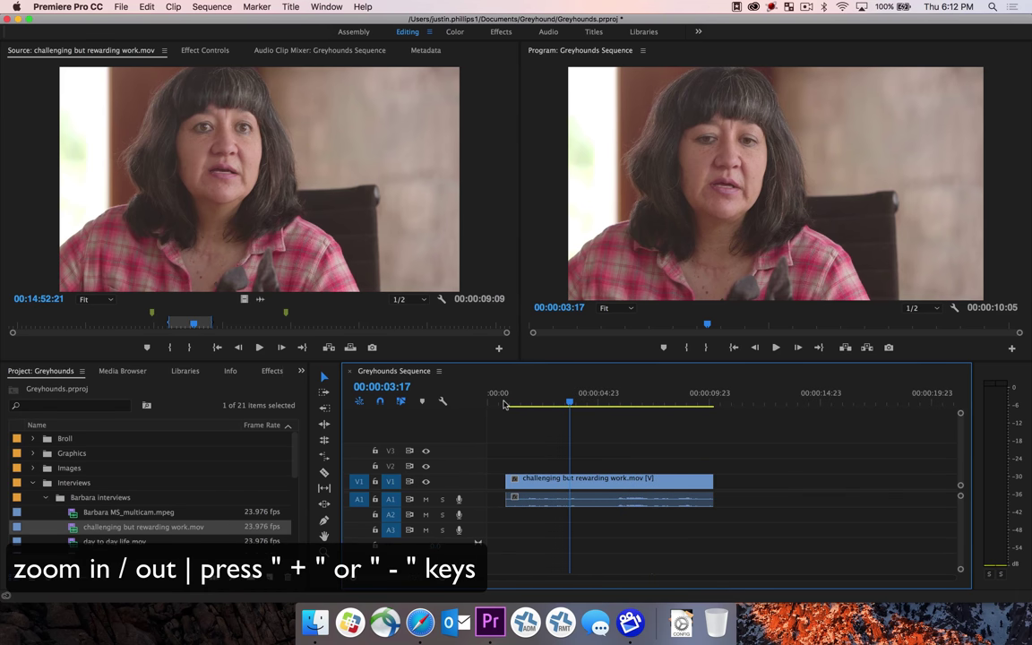
pyautogui.press('-')
pyautogui.press('=')
pyautogui.press('=')
pyautogui.press('-')
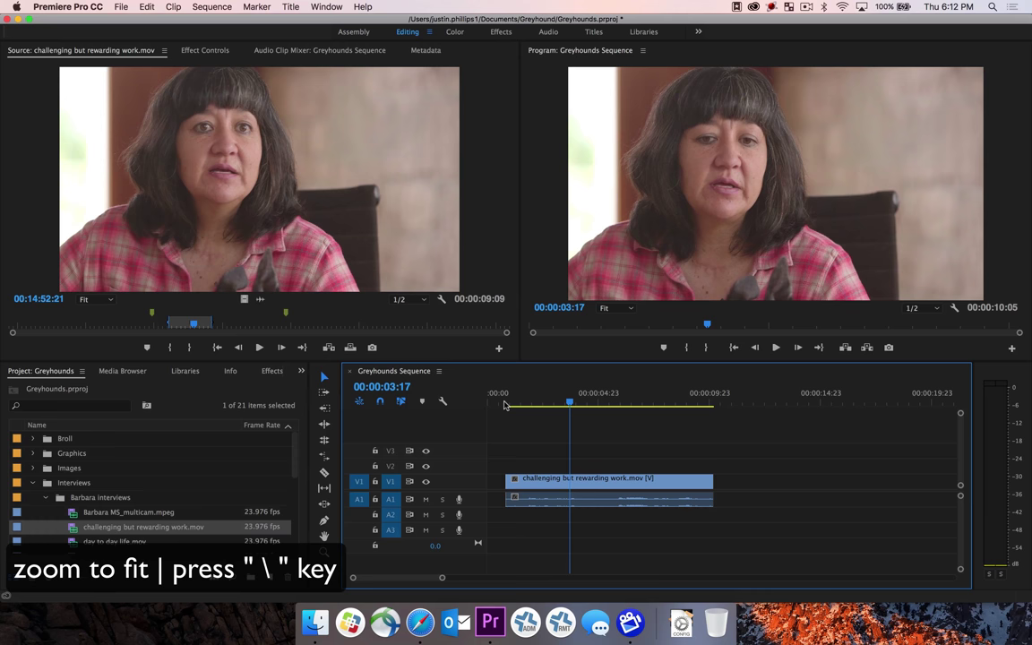
pyautogui.press('\\')
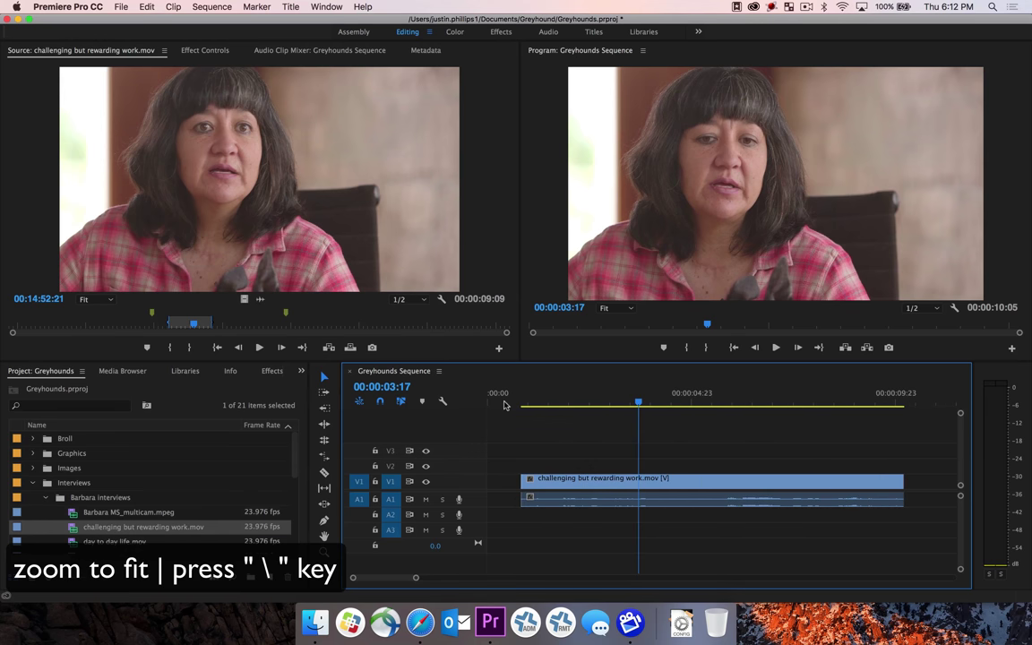
pyautogui.press('super+s')
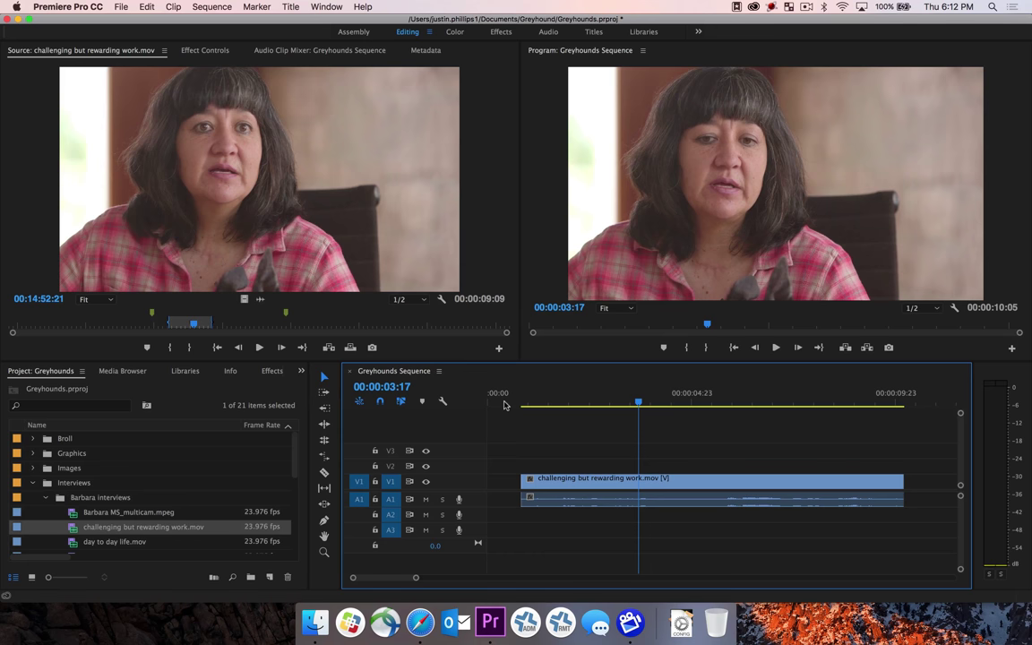
# Step: Delete the clip's video and audio from the sequence and return the playhead to the start
pyautogui.moveTo(490, 412); pyautogui.dragTo(573, 523)
pyautogui.press('Delete')
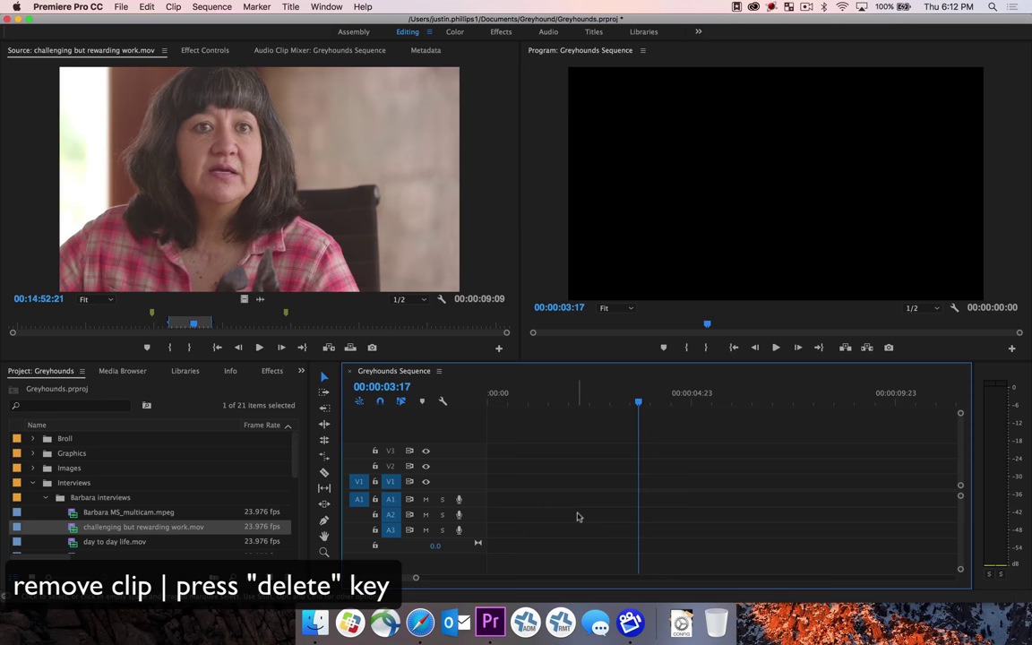
pyautogui.click(631, 403)
pyautogui.moveTo(631, 403); pyautogui.dragTo(488, 404)
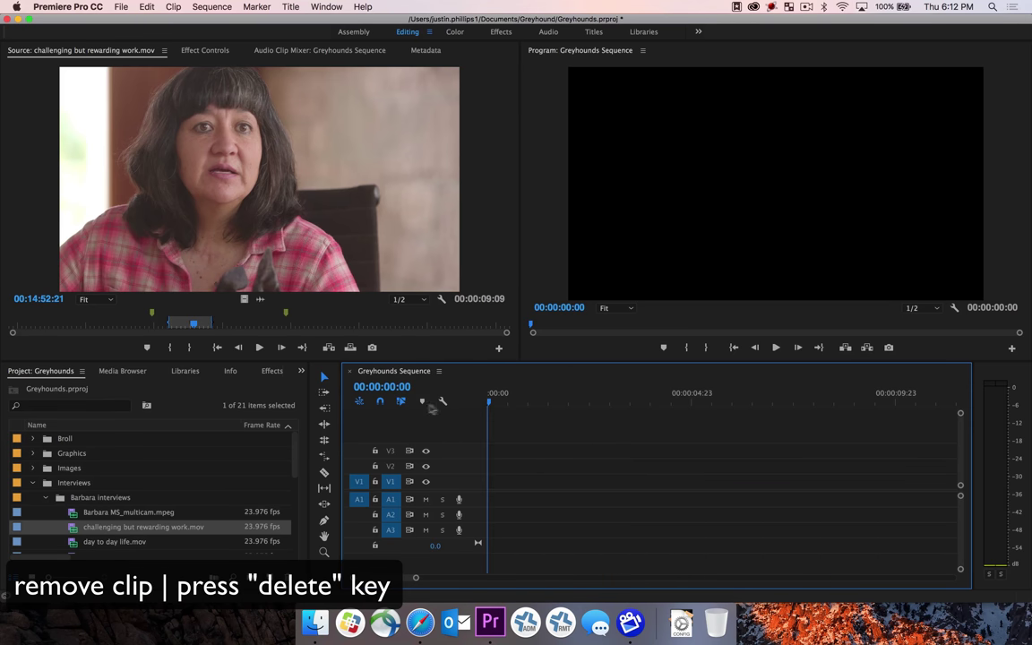
# Step: Turn off the V1 source patch, overwrite audio only onto A1, then undo it
pyautogui.click(359, 485)
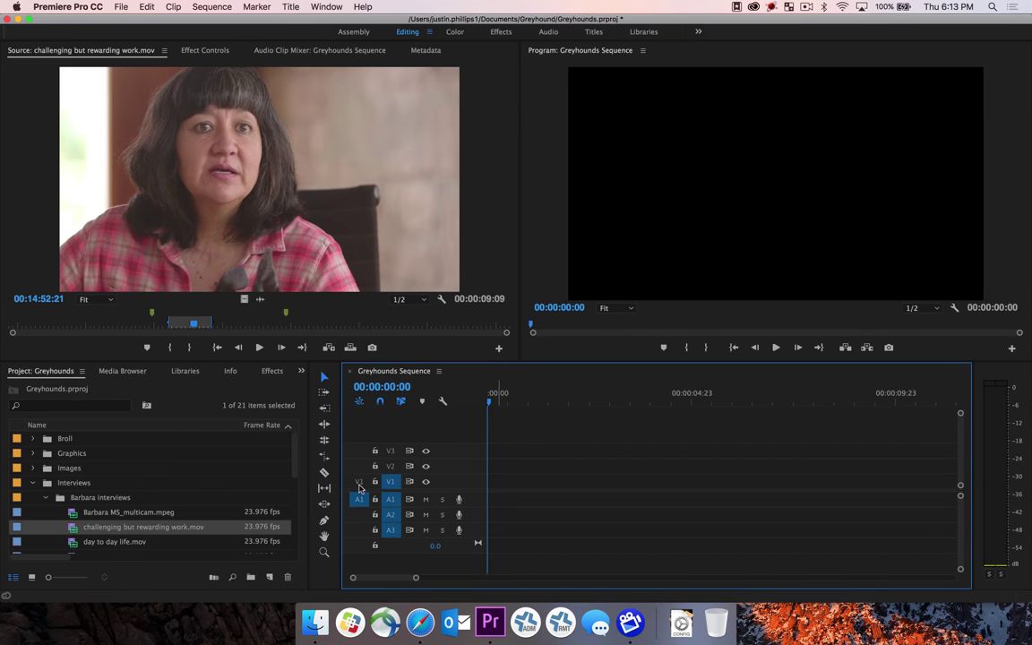
pyautogui.press('.')
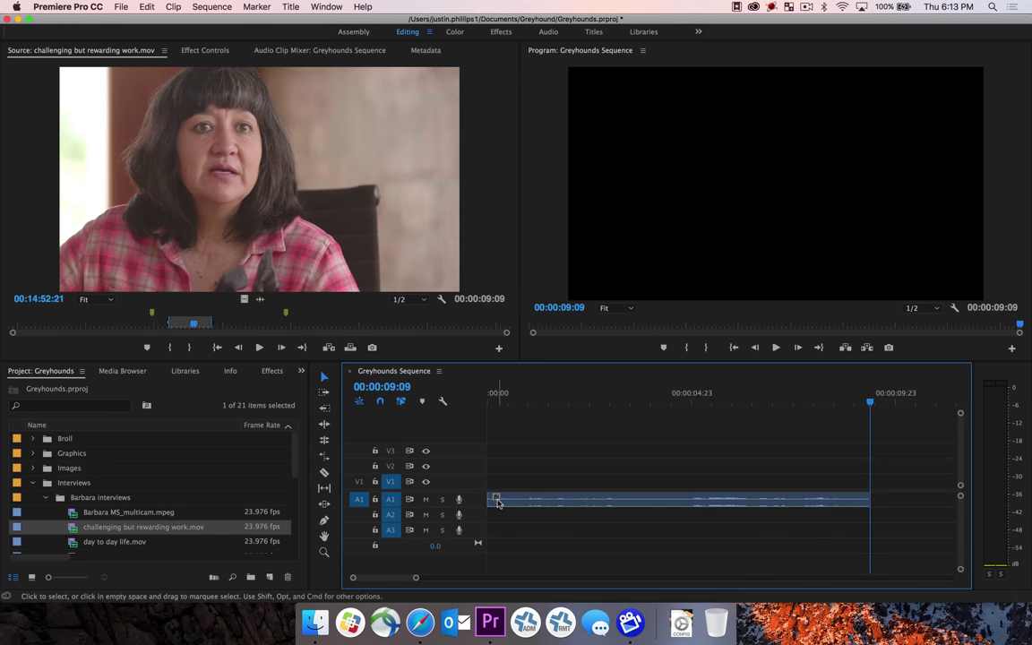
pyautogui.press('super+z')
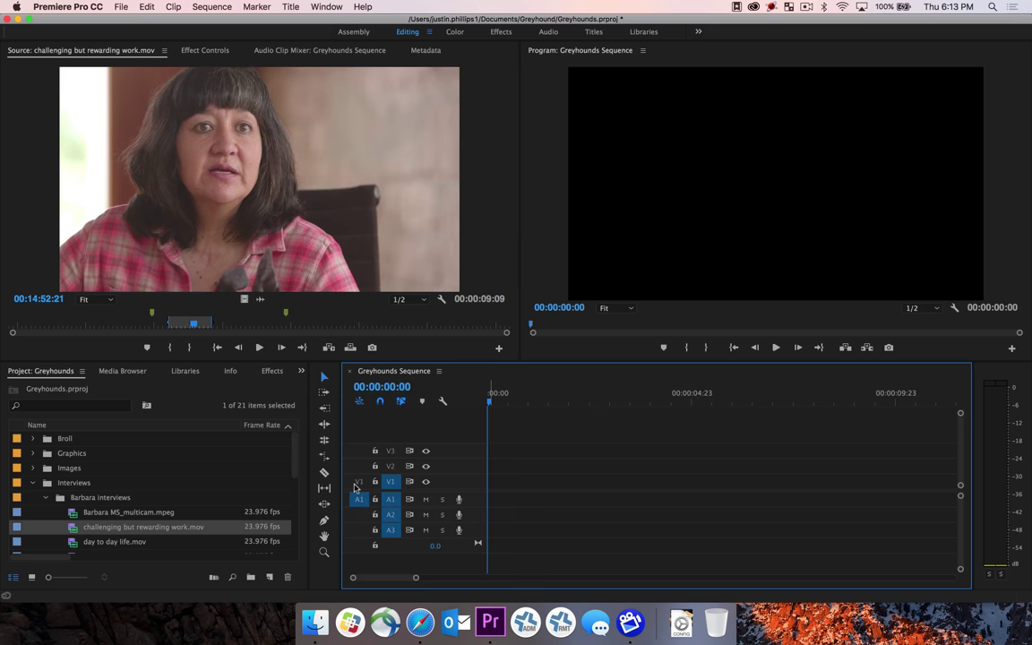
# Step: Re-patch V1, unpatch A1, try a video-only edit, undo it and re-patch A1
pyautogui.click(358, 481)
pyautogui.click(358, 499)
pyautogui.press('.')
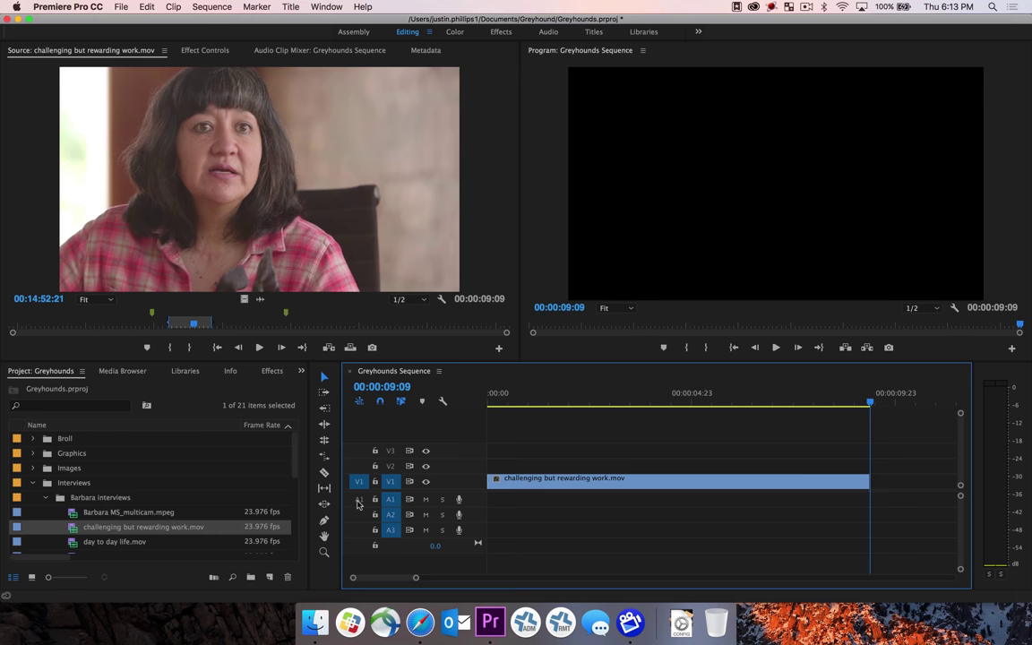
pyautogui.press('super+z')
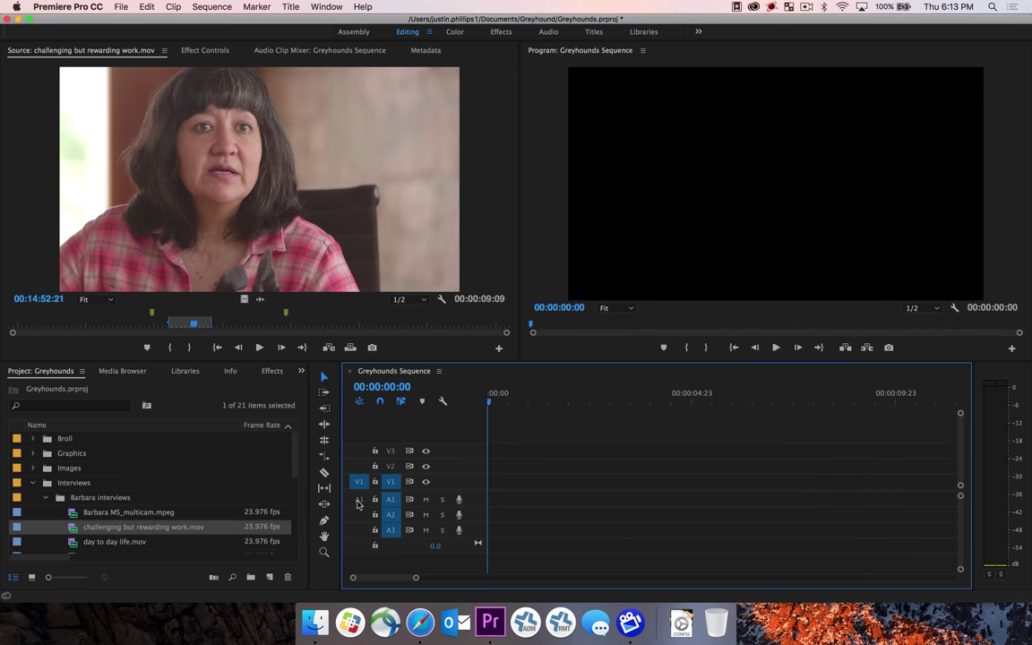
pyautogui.click(359, 499)
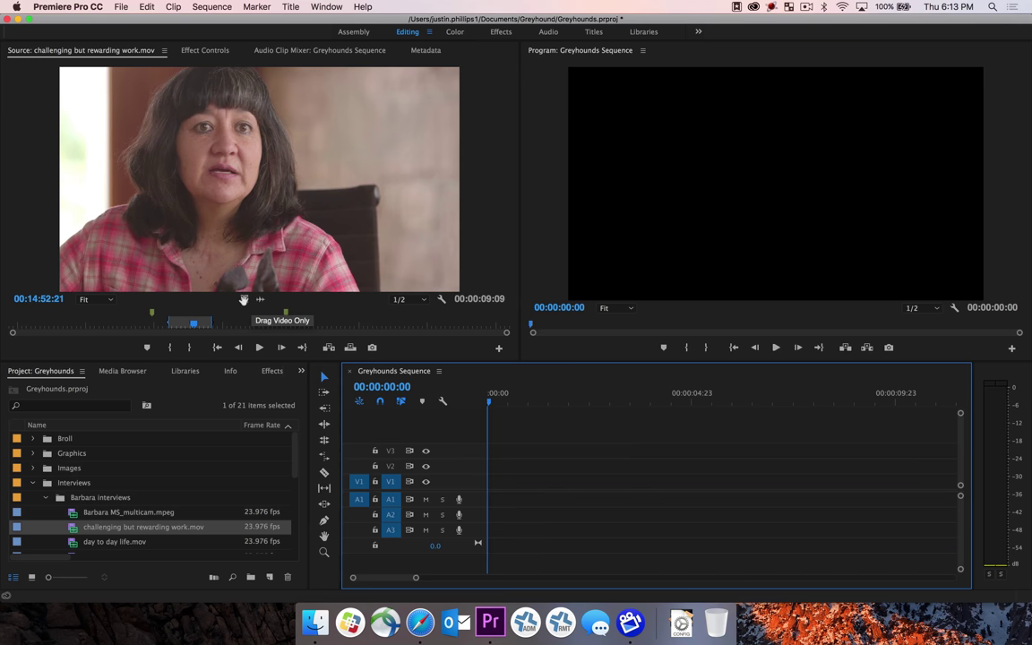
# Step: Try a video-only drag onto V1, undo it, then insert the clip with both video and audio
pyautogui.moveTo(244, 299); pyautogui.dragTo(495, 493)
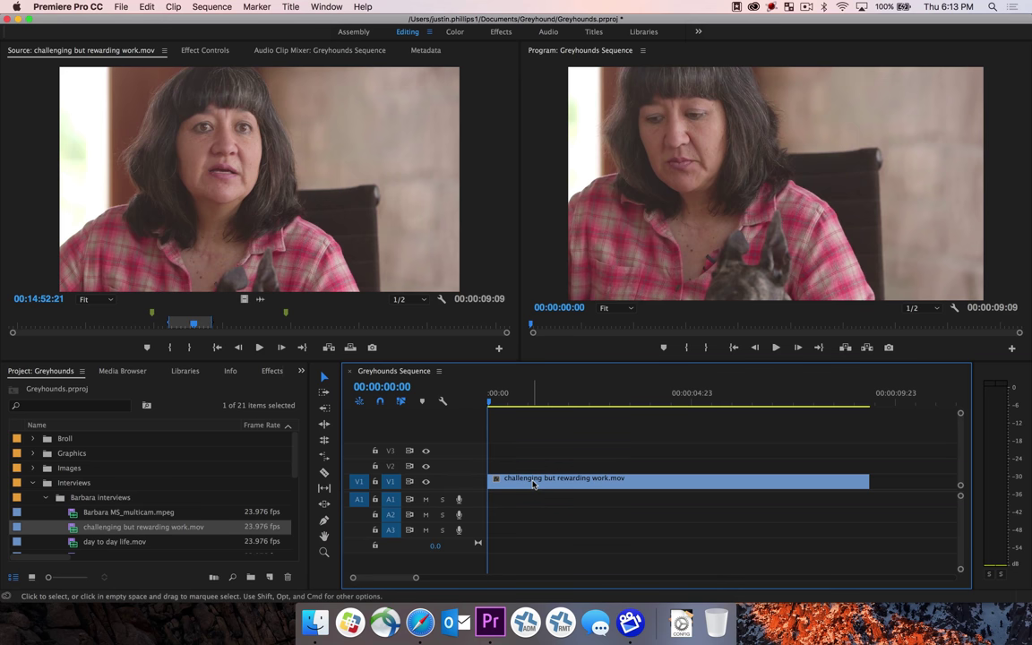
pyautogui.press('super+z')
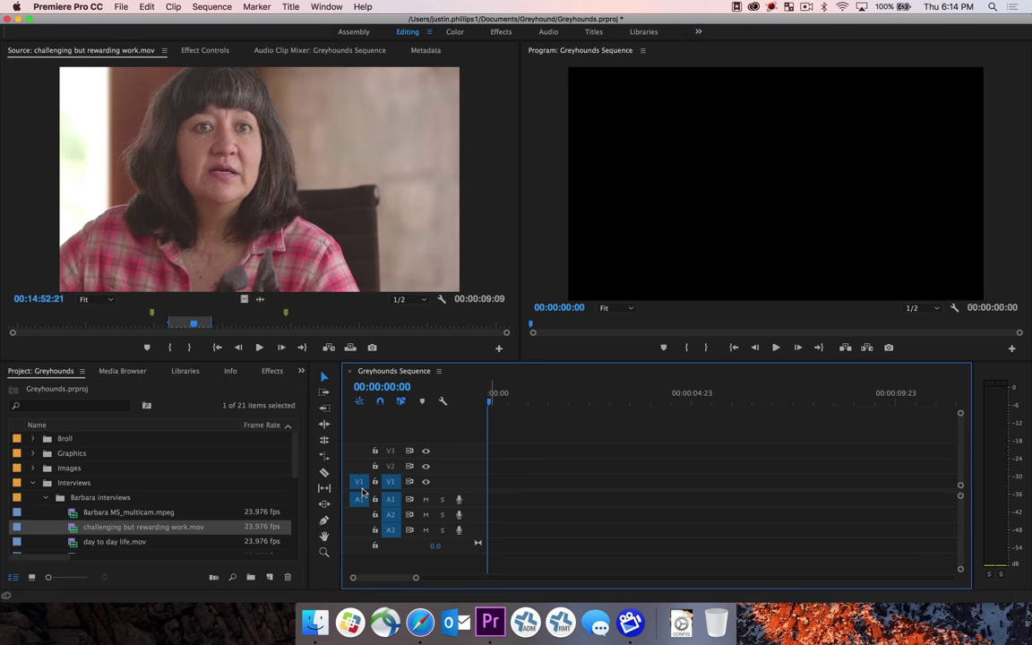
pyautogui.press('.')
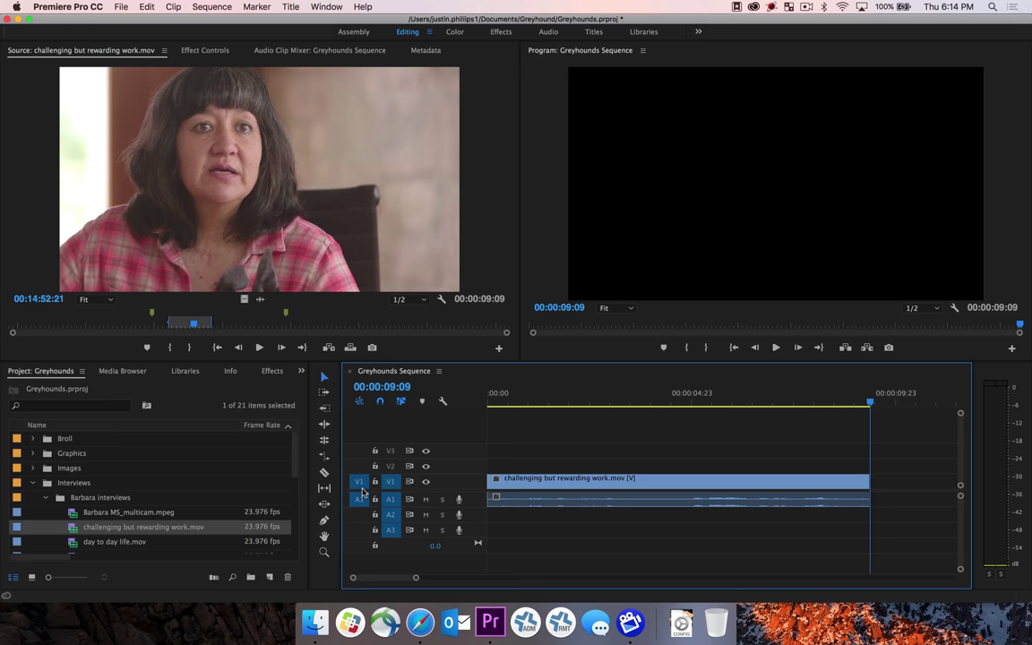
pyautogui.click(612, 398)
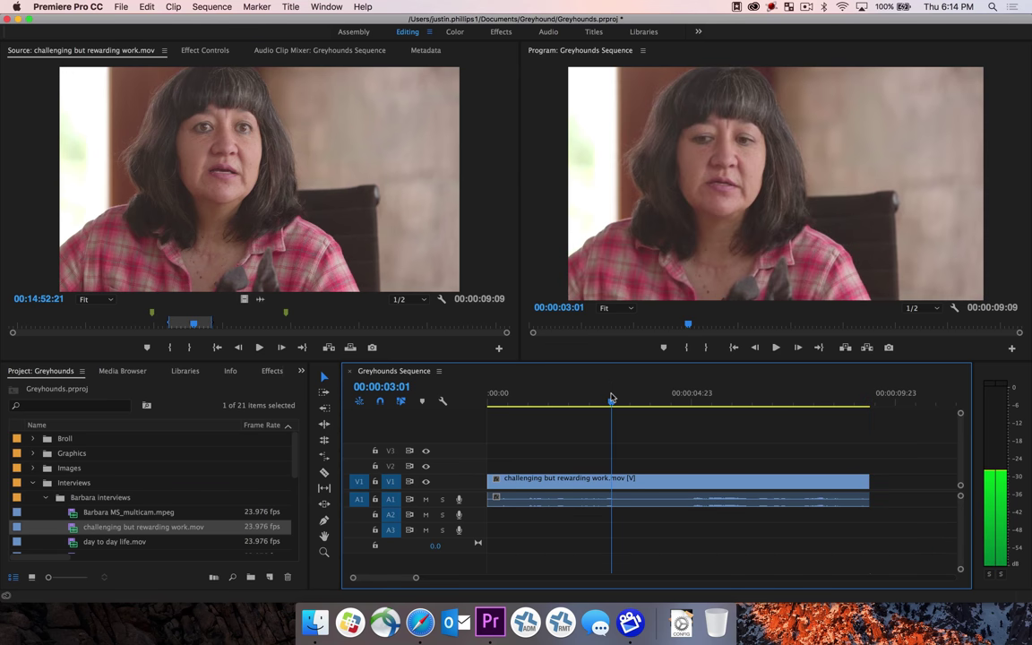
# Step: Load day to day life.mov, mark In at 16:42:01 and Out at 16:55:16, and park at the clip end
pyautogui.scroll(-3, 119, 521)
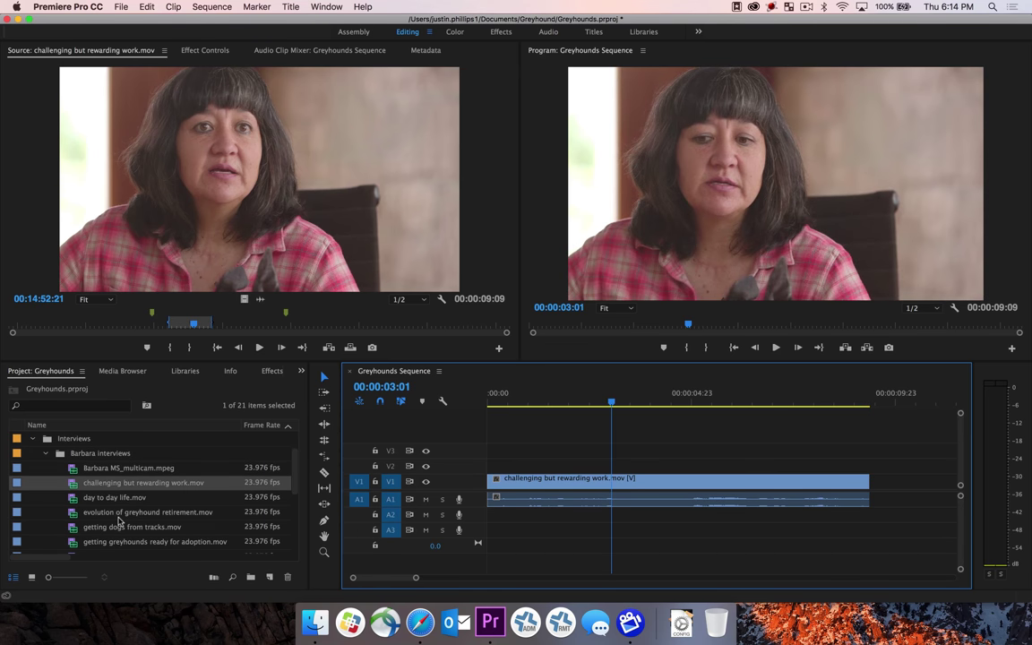
pyautogui.doubleClick(71, 500)
pyautogui.click(77, 326)
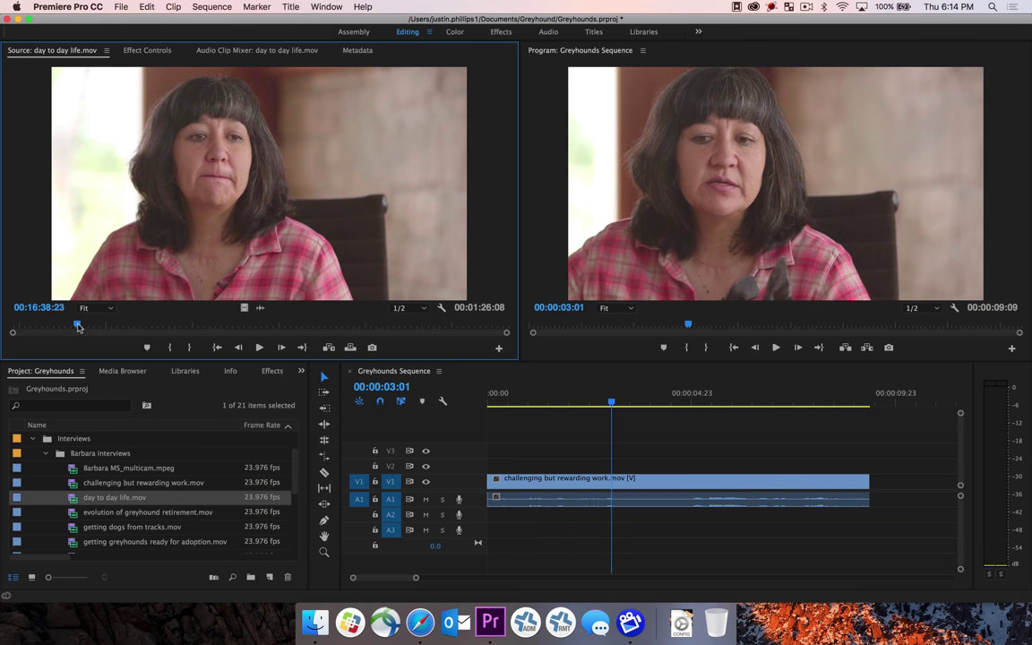
pyautogui.moveTo(77, 326); pyautogui.dragTo(174, 326)
pyautogui.press('i')
pyautogui.press('o')
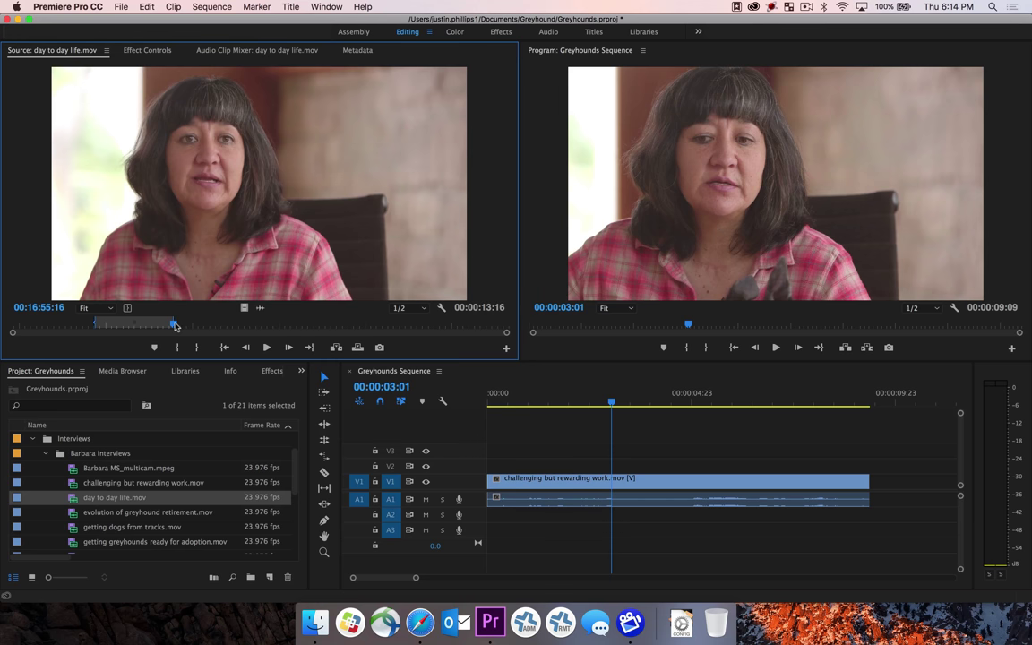
pyautogui.click(639, 407)
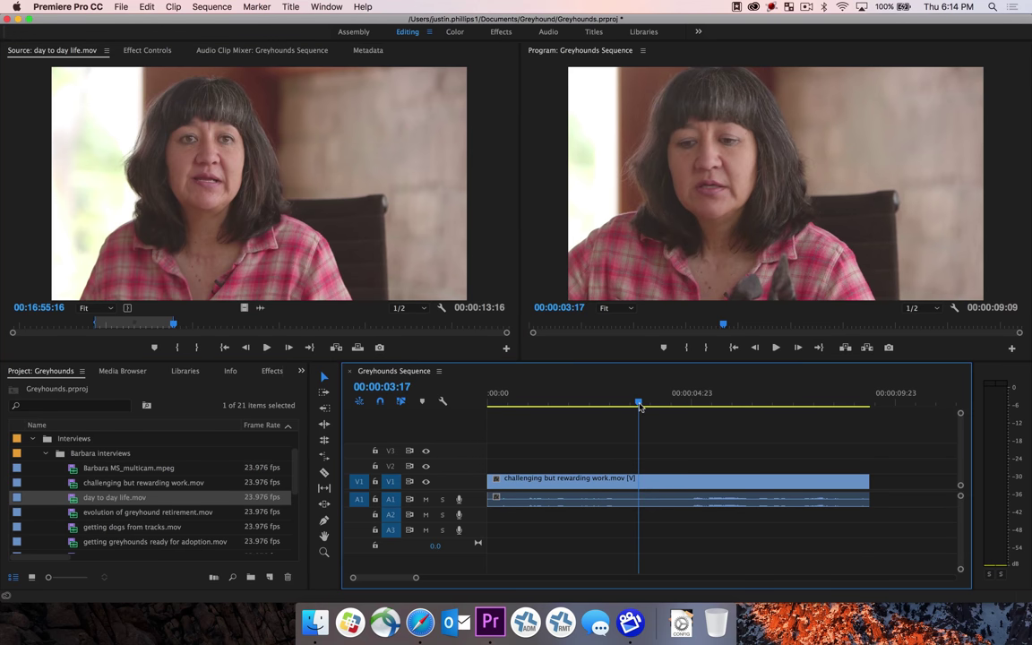
pyautogui.moveTo(638, 407); pyautogui.dragTo(867, 407)
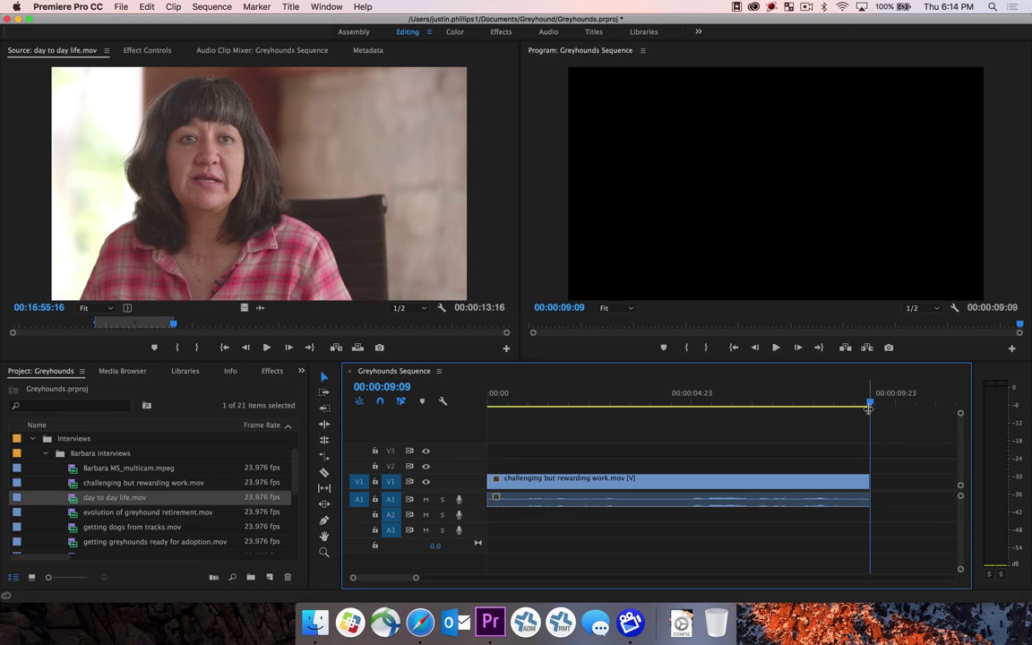
# Step: Step between edits with Up/Down, then insert the day to day life.mov range at the sequence end
pyautogui.click(748, 405)
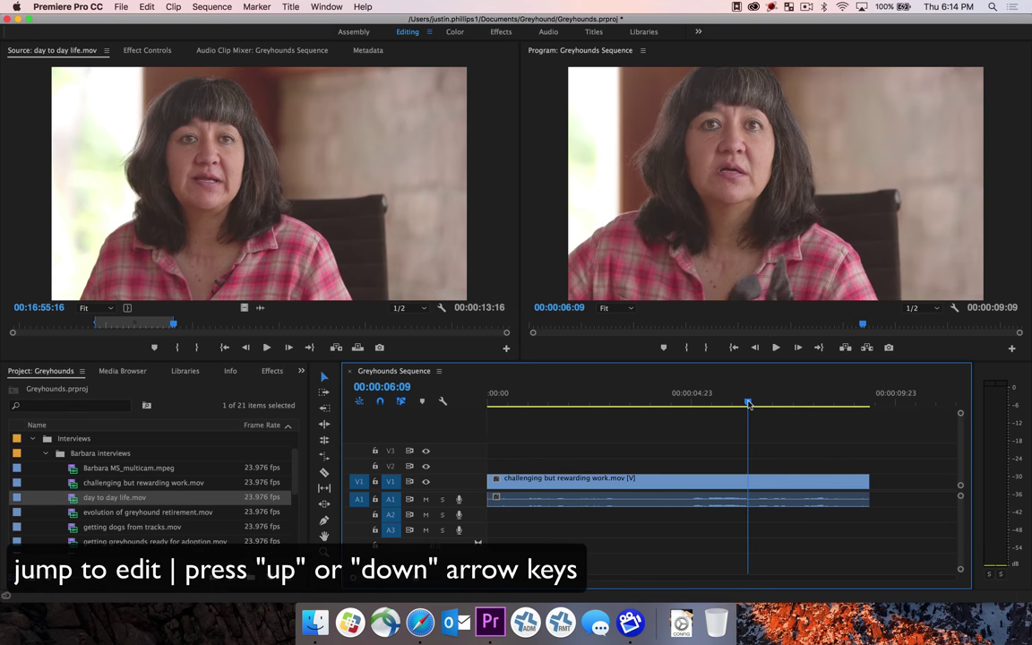
pyautogui.click(674, 405)
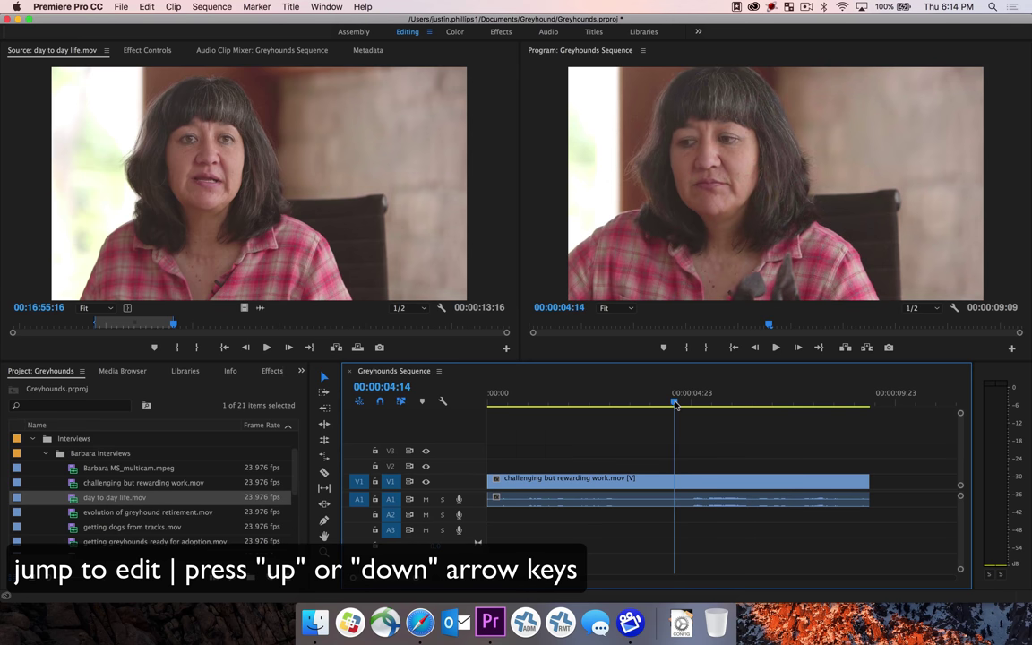
pyautogui.press('Down')
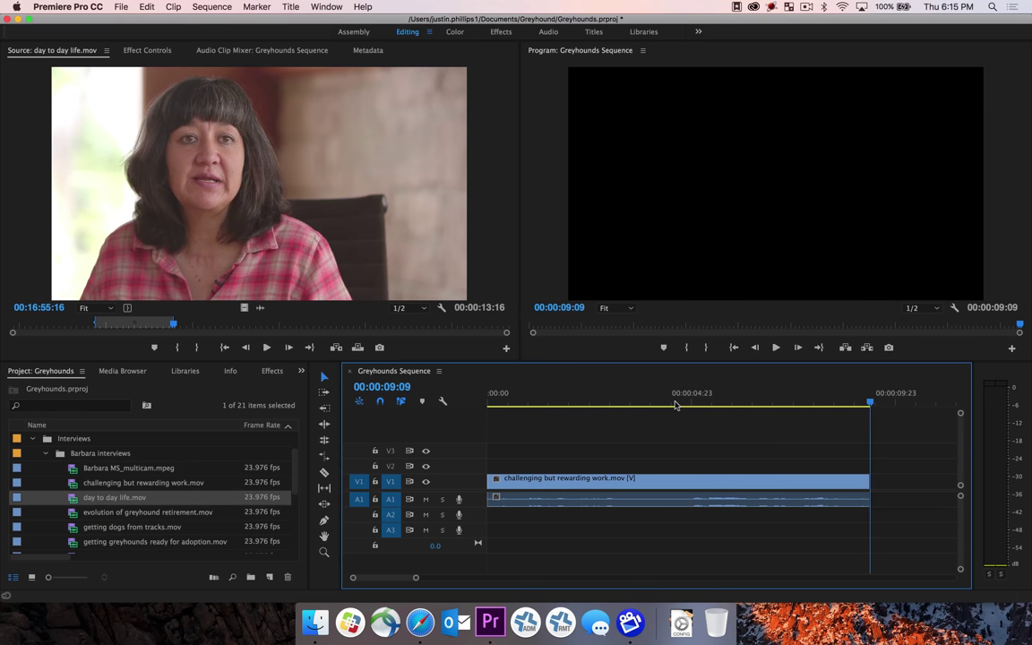
pyautogui.press('Up')
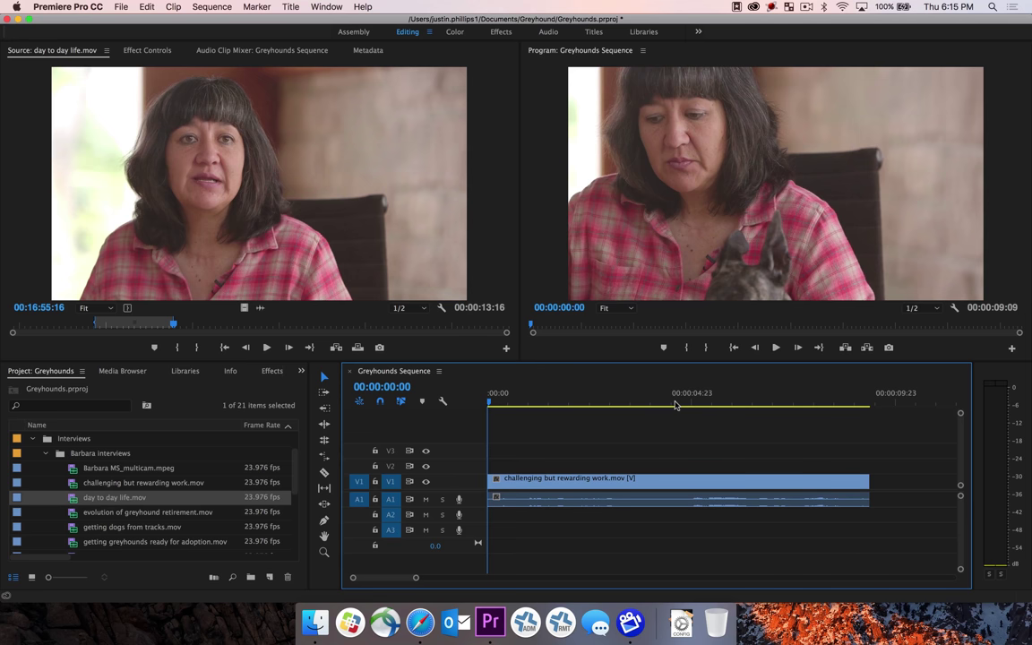
pyautogui.press('Down')
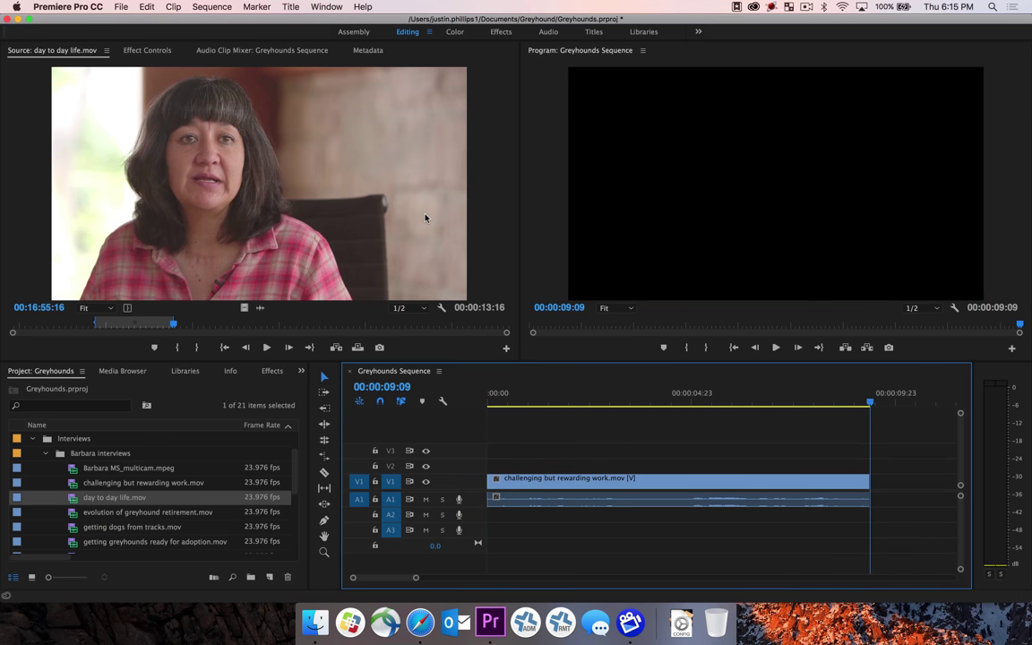
pyautogui.press(',')
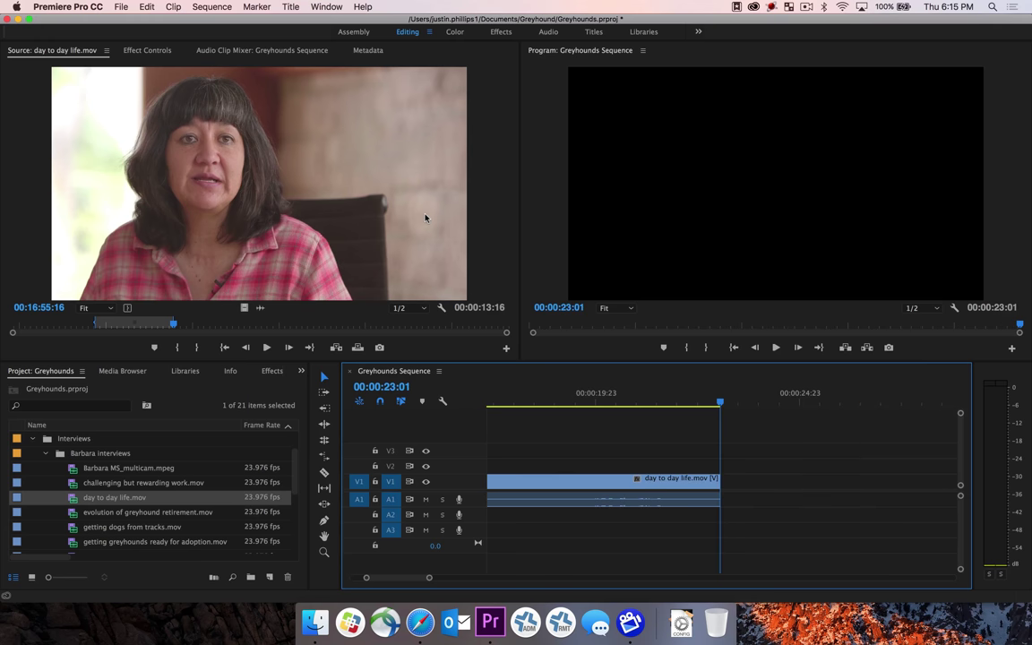
pyautogui.click(640, 406)
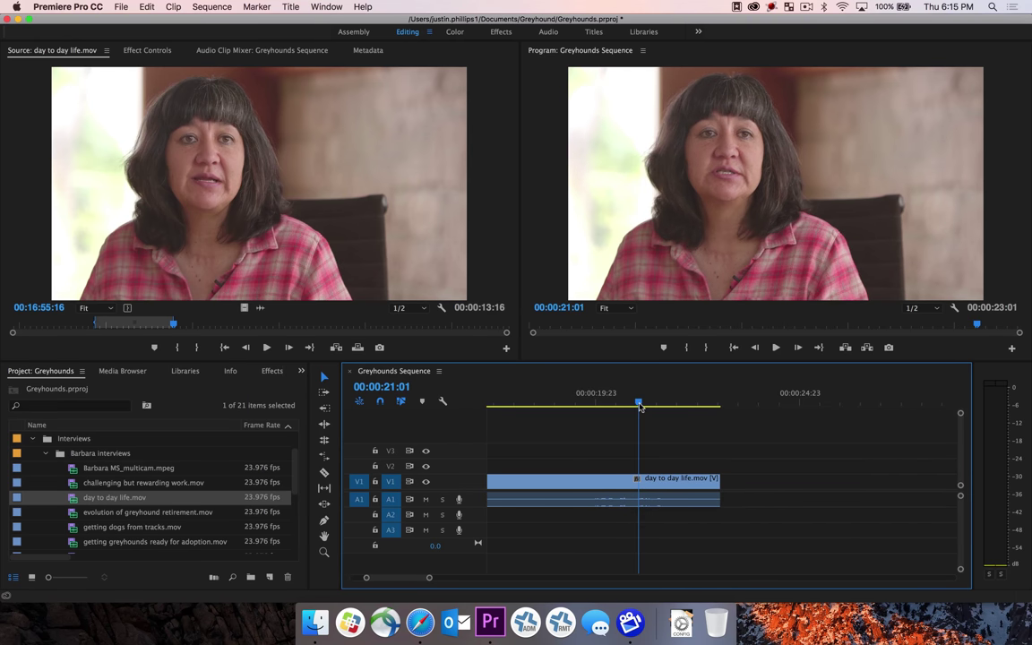
# Step: Fit the sequence to the timeline view and scrub across the two back-to-back clips
pyautogui.press('\\')
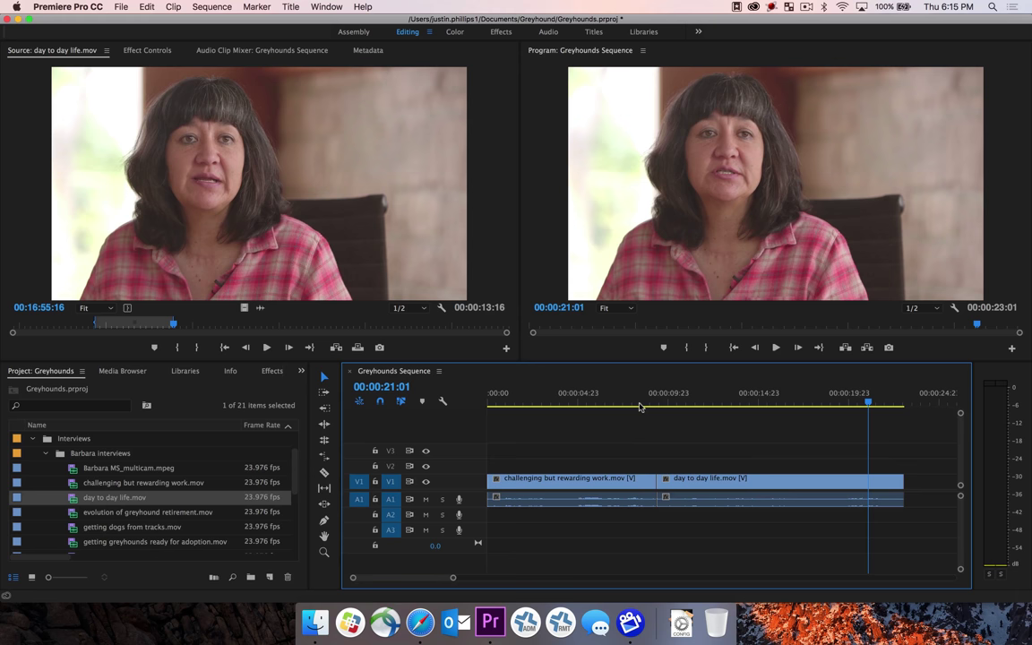
pyautogui.moveTo(639, 406)
pyautogui.mouseDown()
pyautogui.moveTo(702, 407)
pyautogui.moveTo(647, 412)
pyautogui.mouseUp()
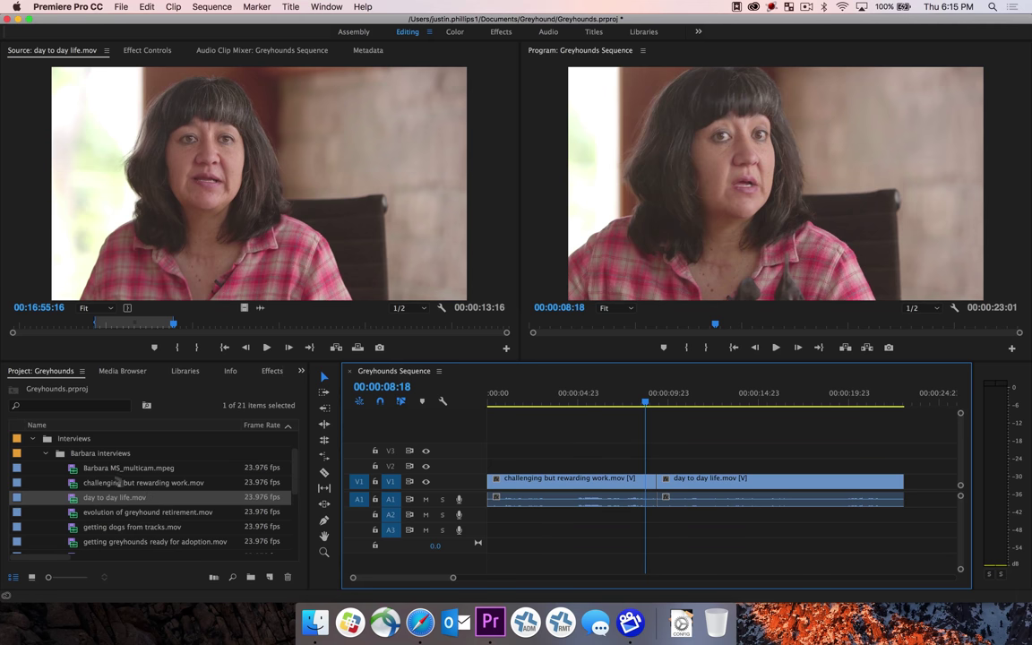
# Step: Open giving back.mov from Rebecca interviews and mark In 00:00:17:17, Out 00:00:26:22
pyautogui.scroll(-5, 78, 462)
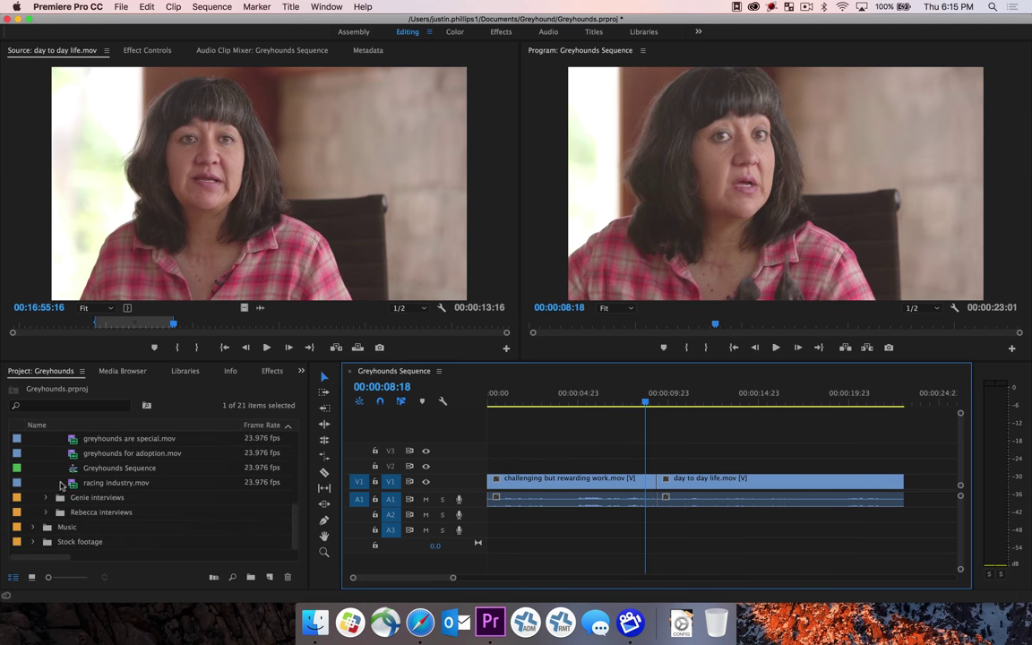
pyautogui.click(47, 512)
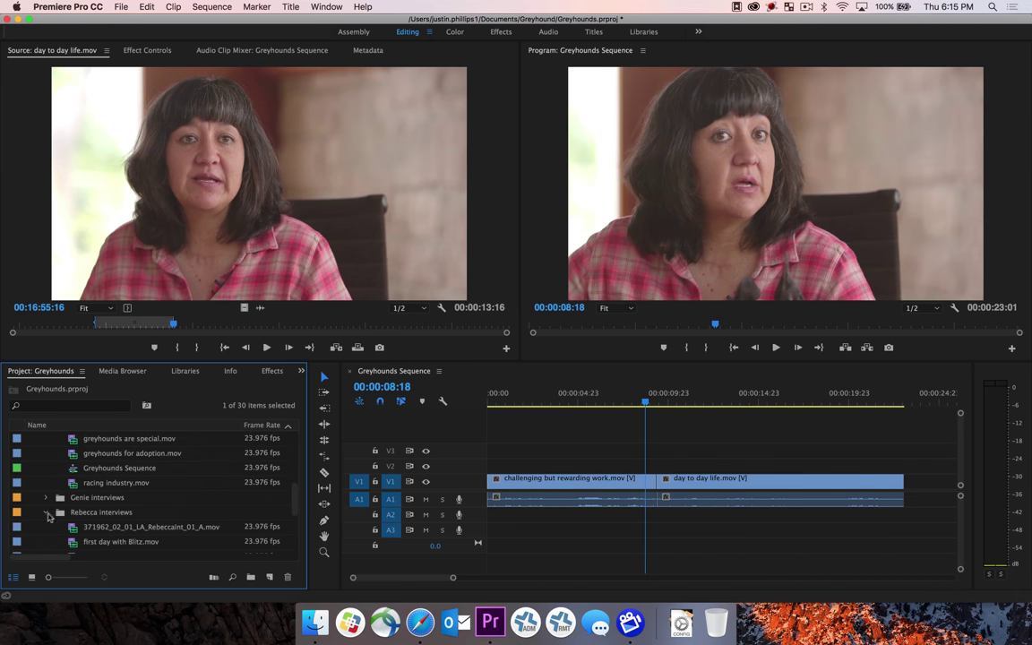
pyautogui.scroll(-3, 90, 492)
pyautogui.doubleClick(123, 485)
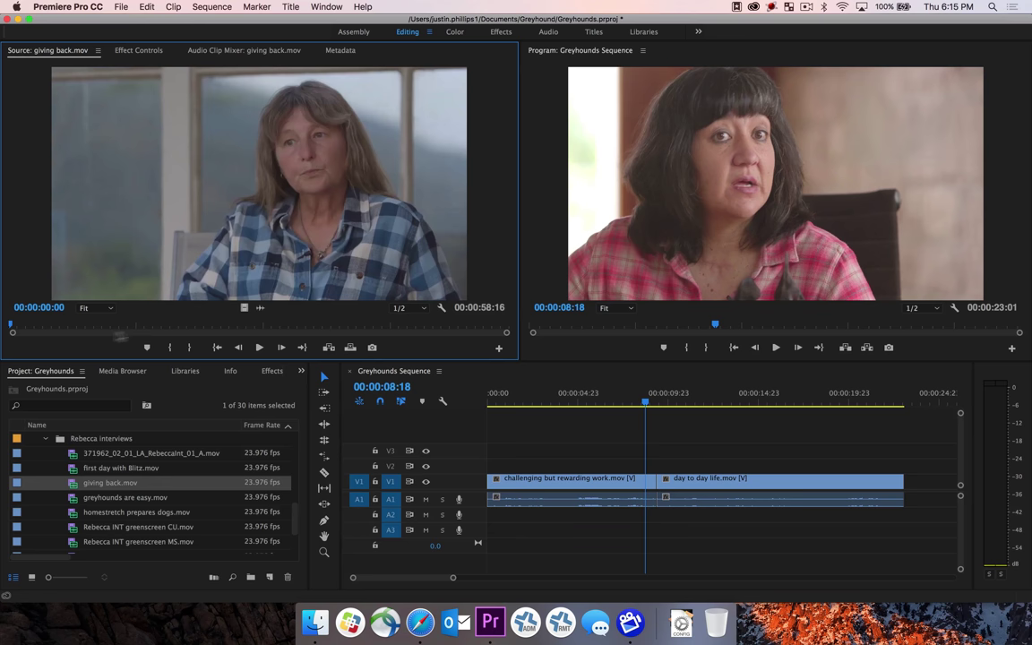
pyautogui.moveTo(54, 325); pyautogui.dragTo(161, 326)
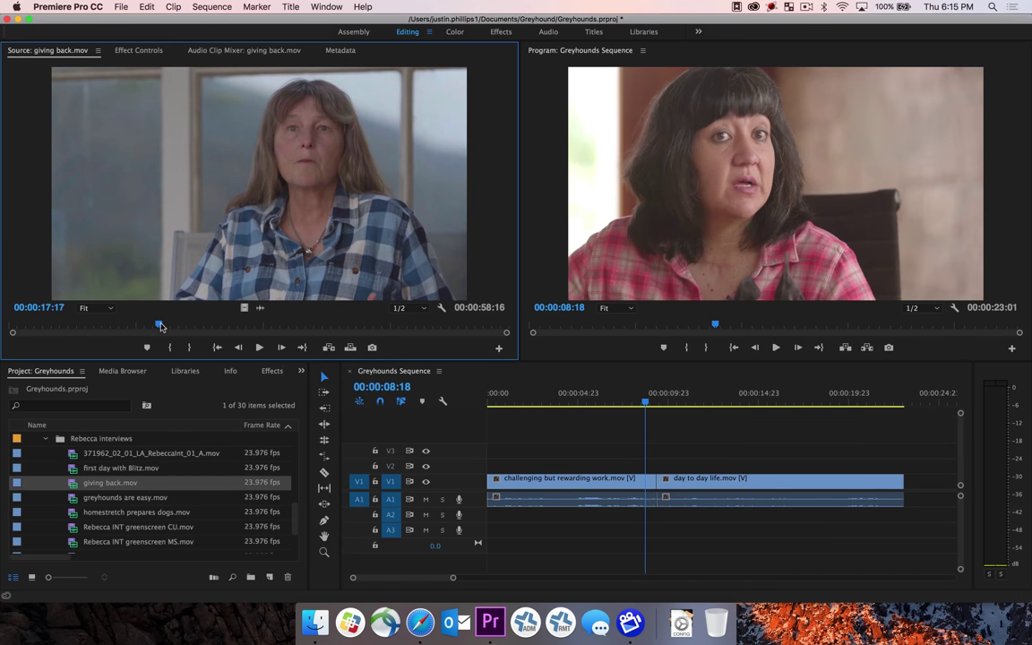
pyautogui.press('i')
pyautogui.click(236, 325)
pyautogui.press('o')
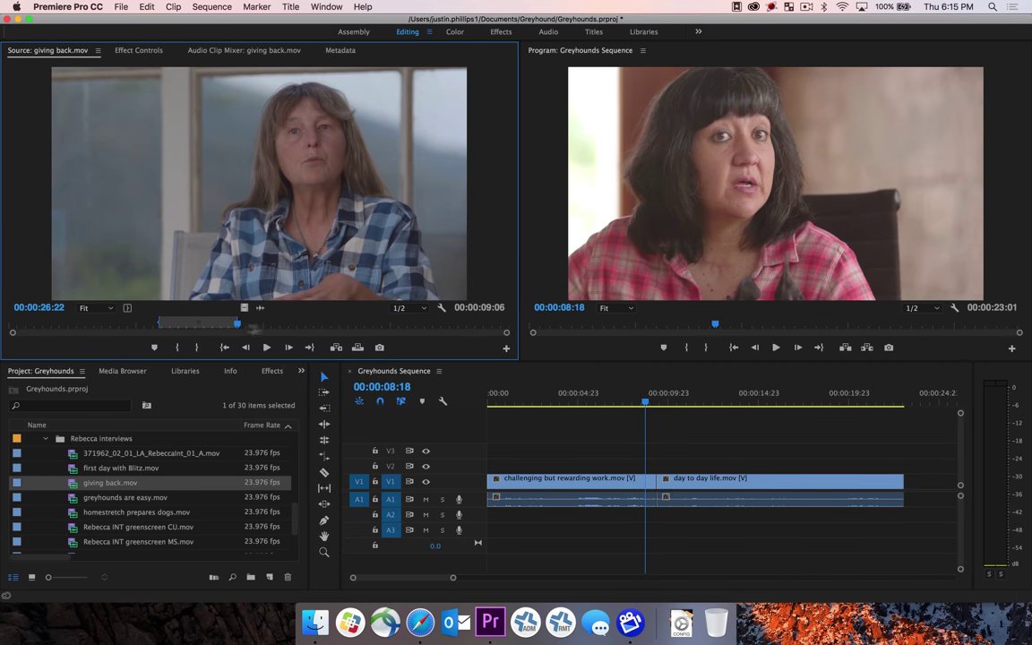
# Step: Insert the giving back.mov range at the sequence end and fit all three clips in view
pyautogui.click(645, 404)
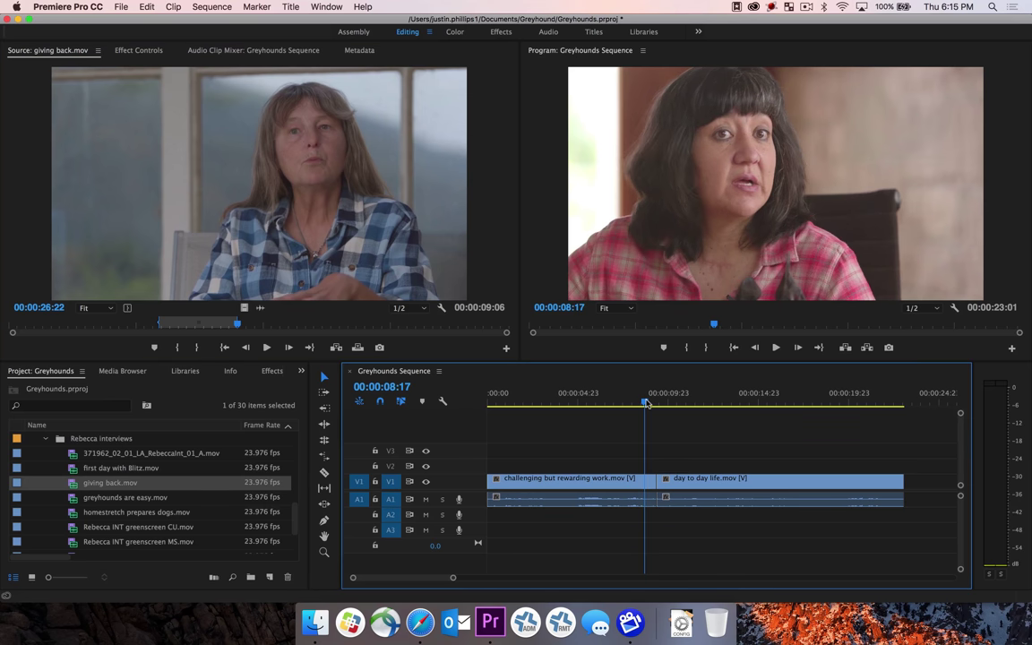
pyautogui.press('End')
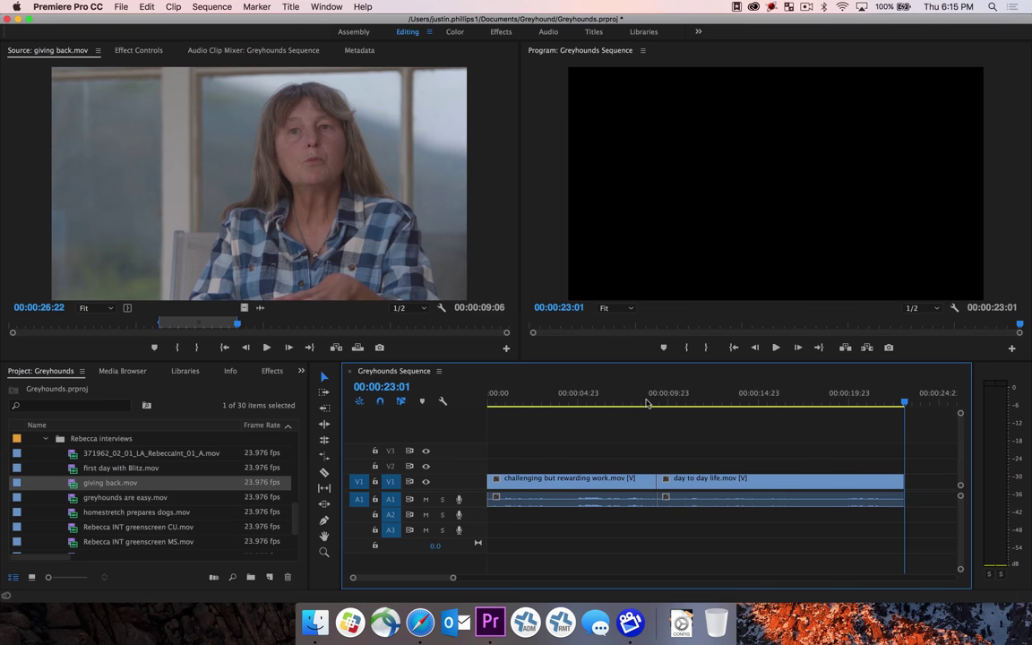
pyautogui.press('.')
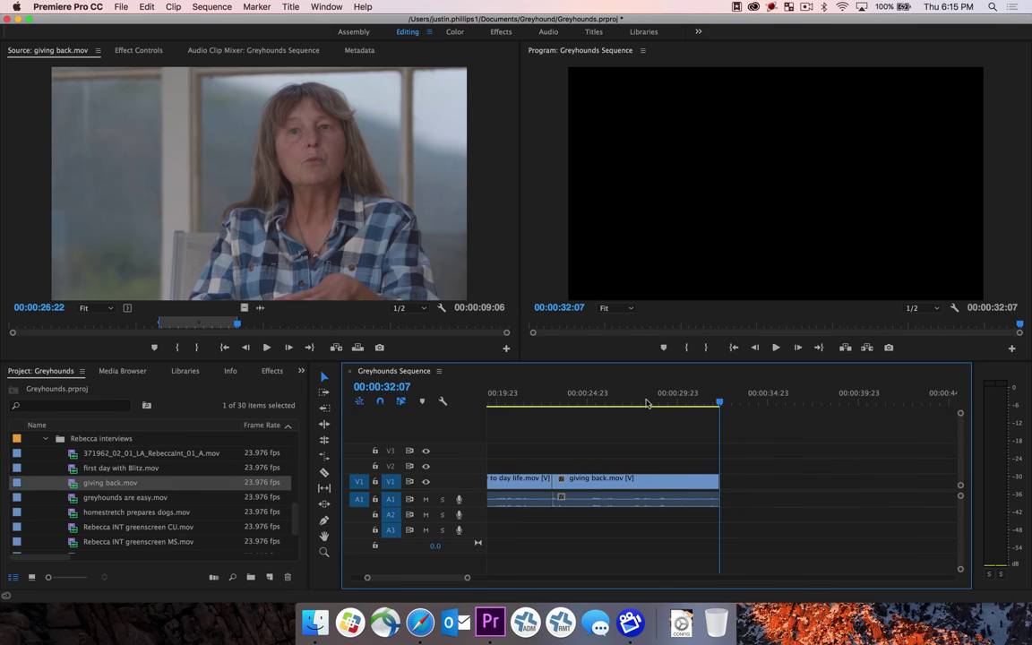
pyautogui.press('\\')
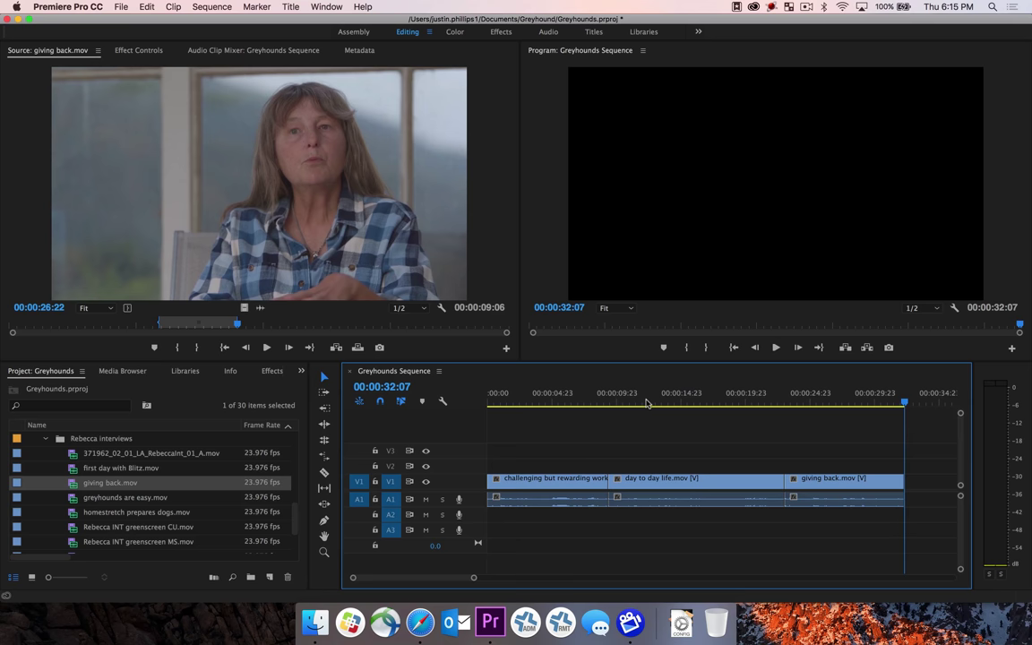
# Step: Load first day with Blitz.mov and mark In at 00:00:11:09 and Out at 00:00:17:05
pyautogui.moveTo(646, 404); pyautogui.dragTo(683, 407)
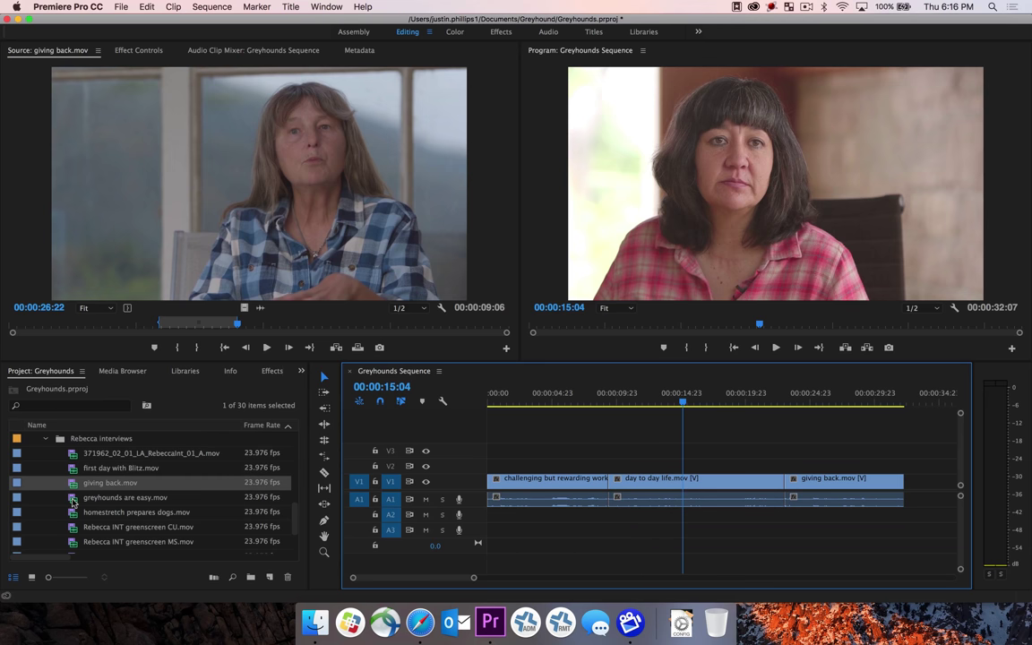
pyautogui.moveTo(73, 501)
pyautogui.doubleClick(73, 470)
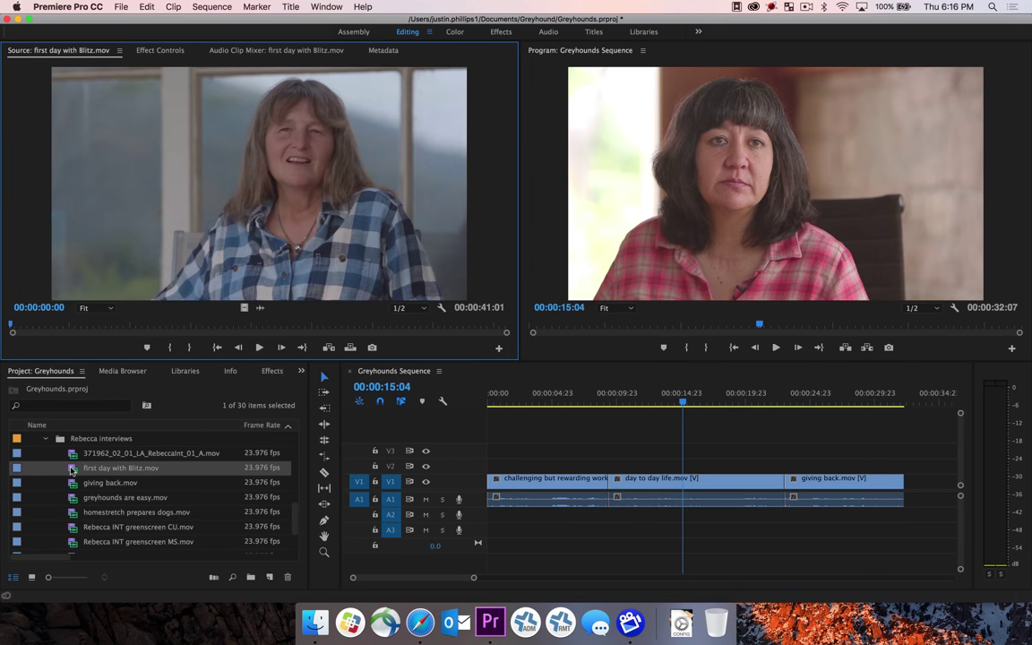
pyautogui.click(148, 326)
pyautogui.press('i')
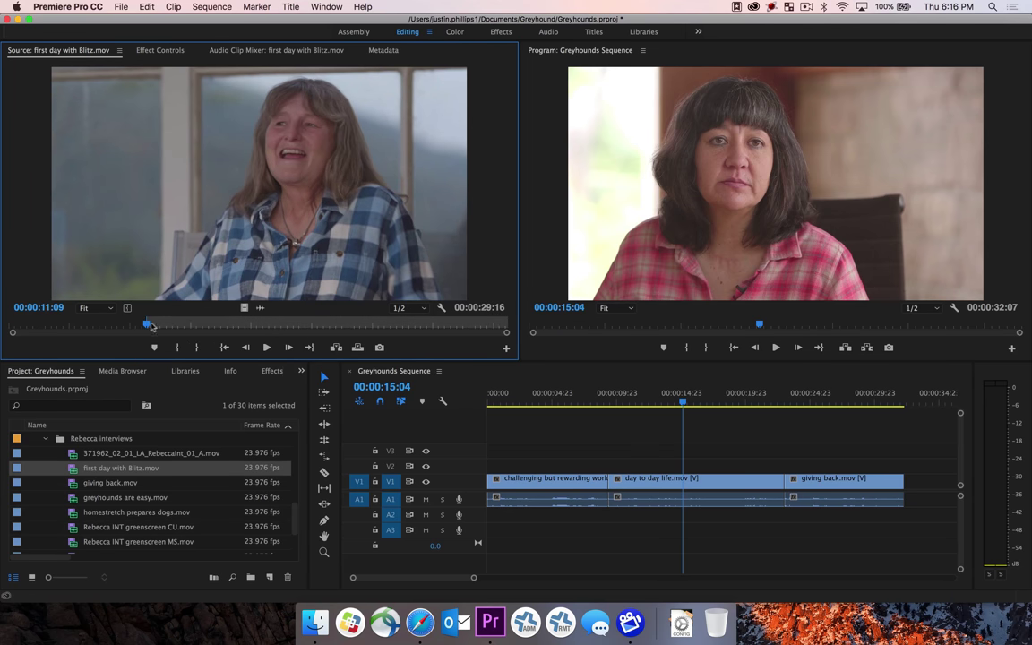
pyautogui.click(217, 326)
pyautogui.press('o')
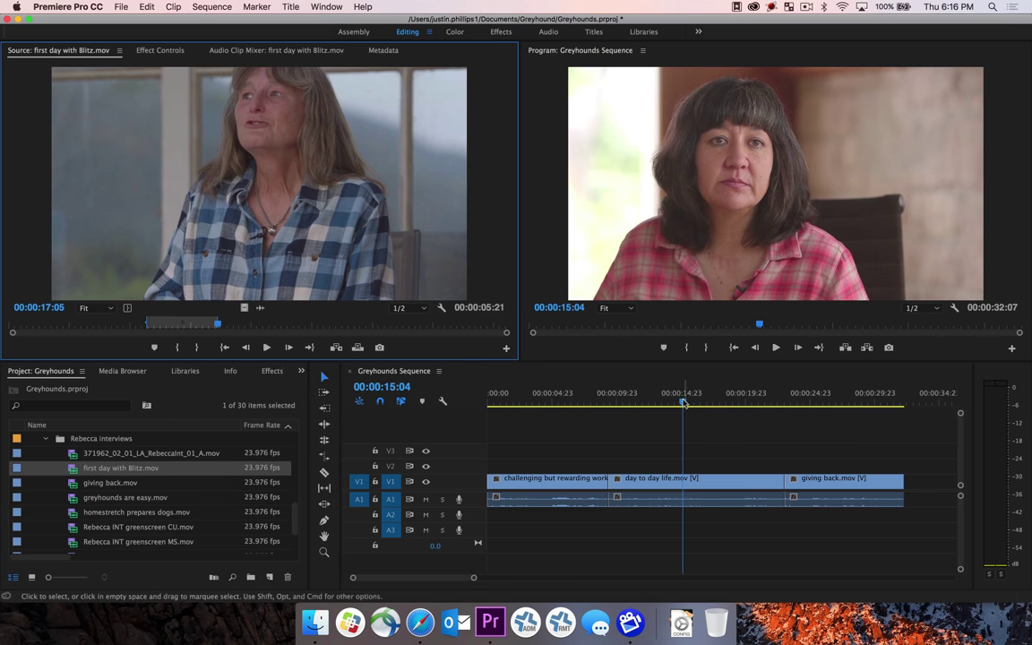
pyautogui.moveTo(682, 404); pyautogui.dragTo(587, 403)
# Step: Park the playhead at the 00:00:09:09 cut and insert the marked Blitz portion there
pyautogui.click(577, 496)
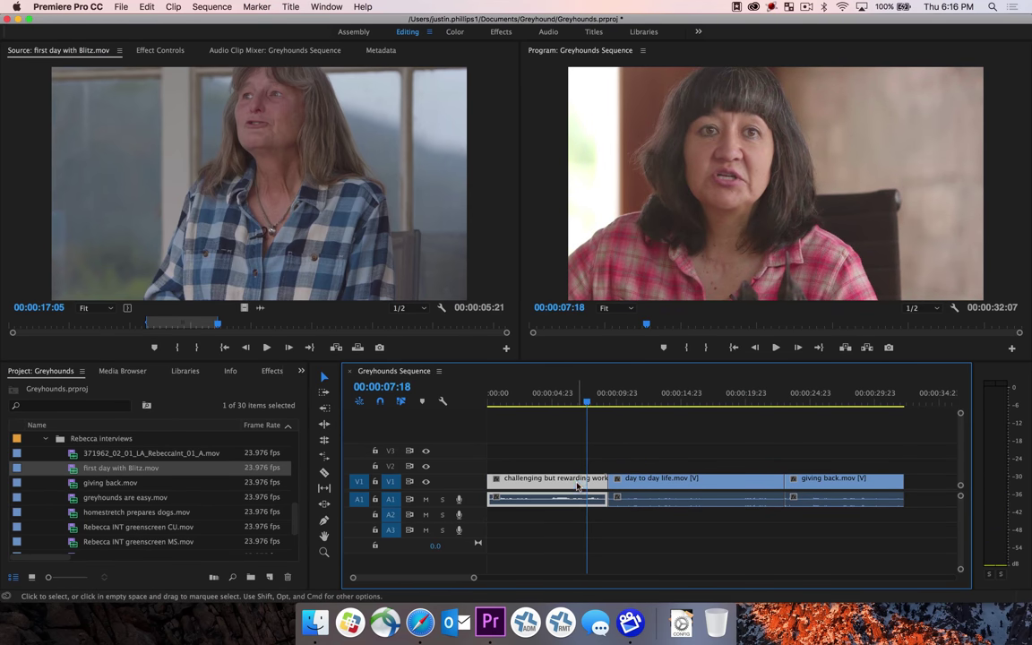
pyautogui.click(589, 431)
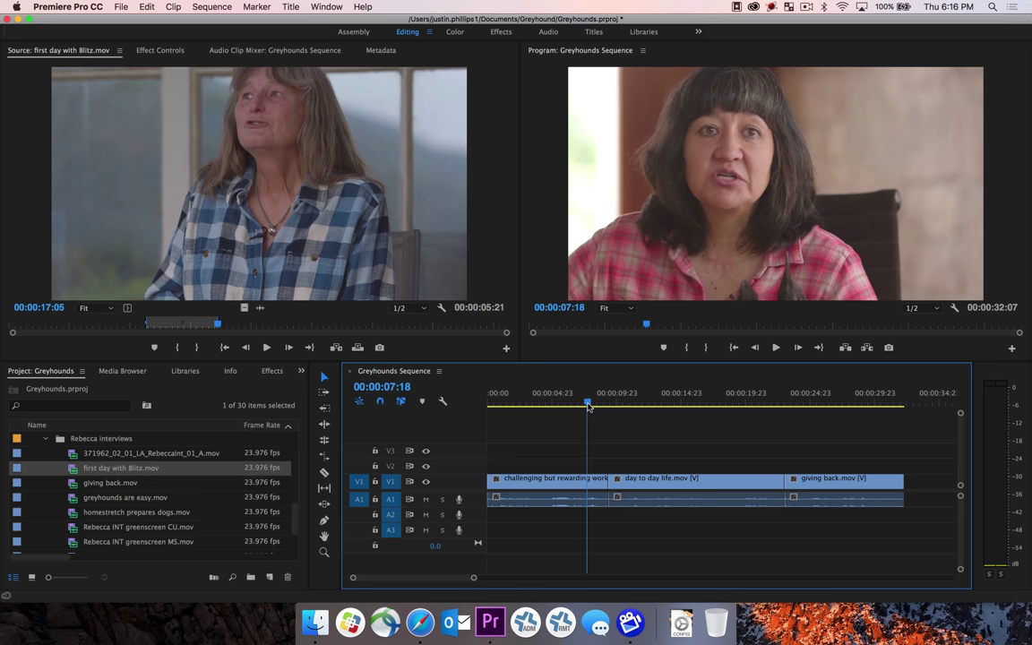
pyautogui.moveTo(587, 402); pyautogui.dragTo(579, 403)
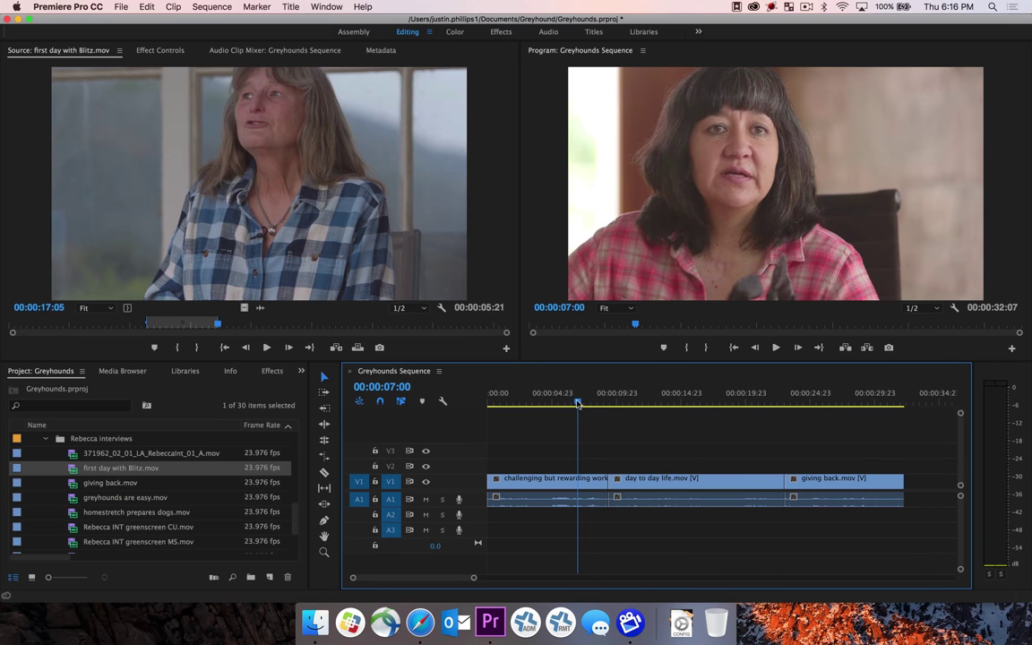
pyautogui.moveTo(578, 403); pyautogui.dragTo(608, 405)
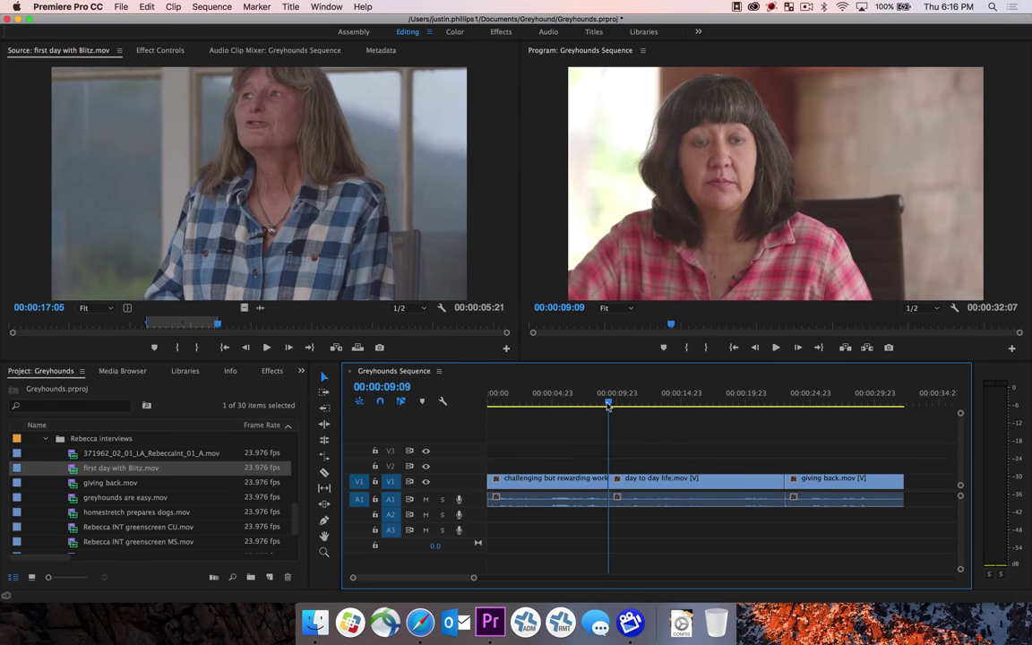
pyautogui.press(',')
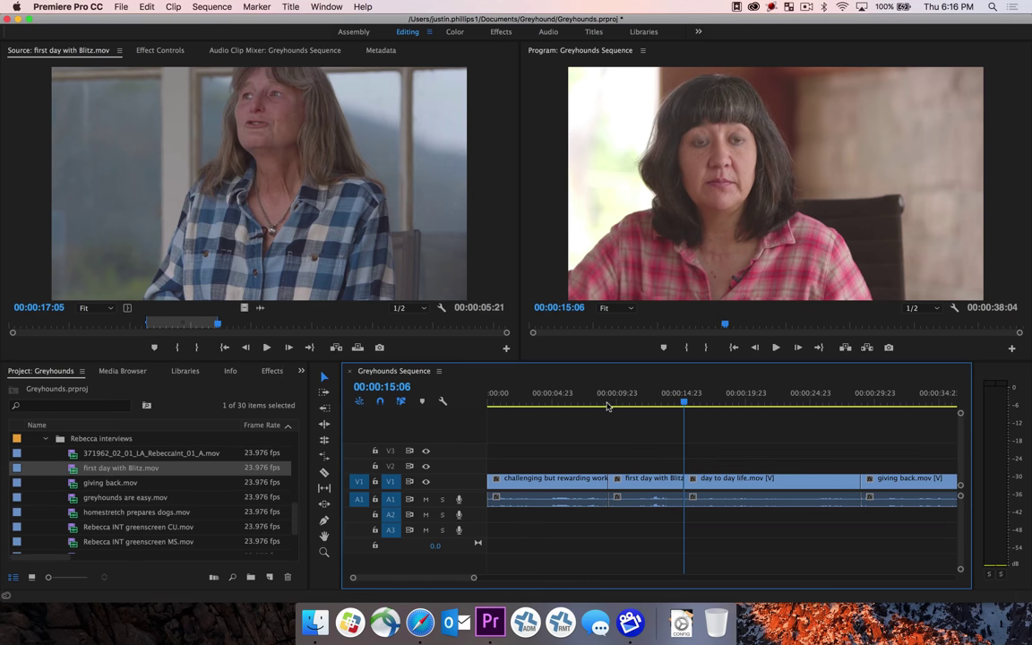
# Step: Scrub back and play the sequence to review the inserted Blitz clip
pyautogui.moveTo(627, 404); pyautogui.dragTo(587, 407)
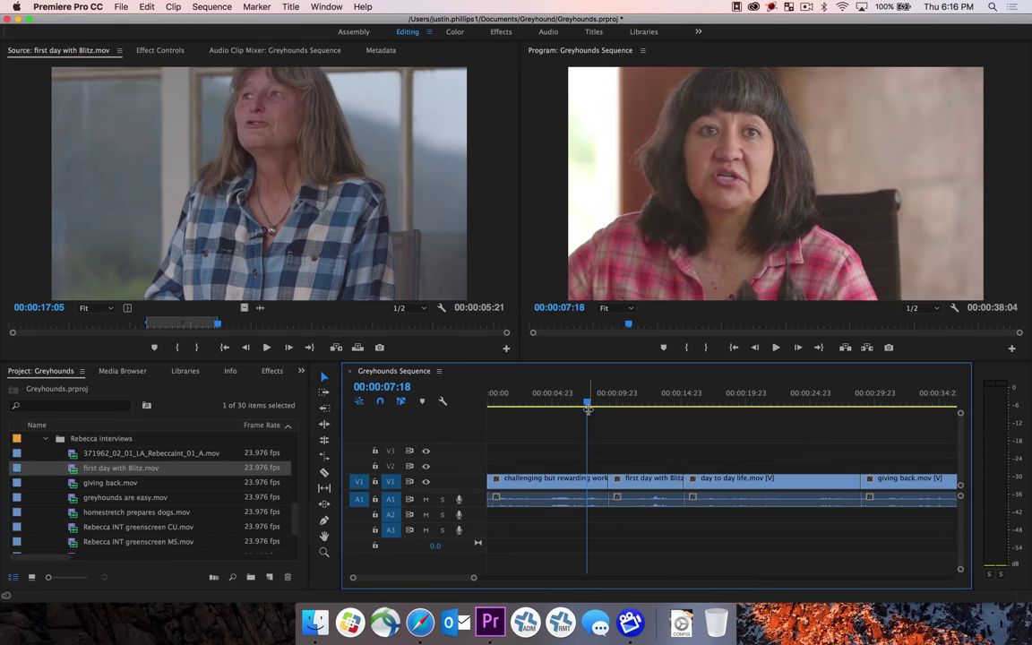
pyautogui.press('space')
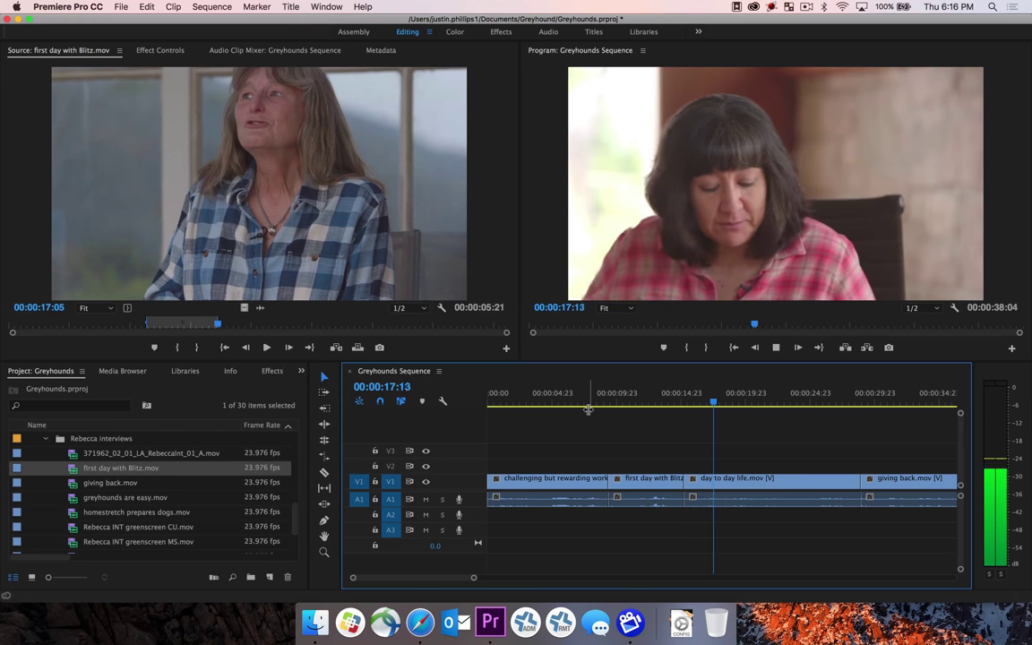
pyautogui.press('space')
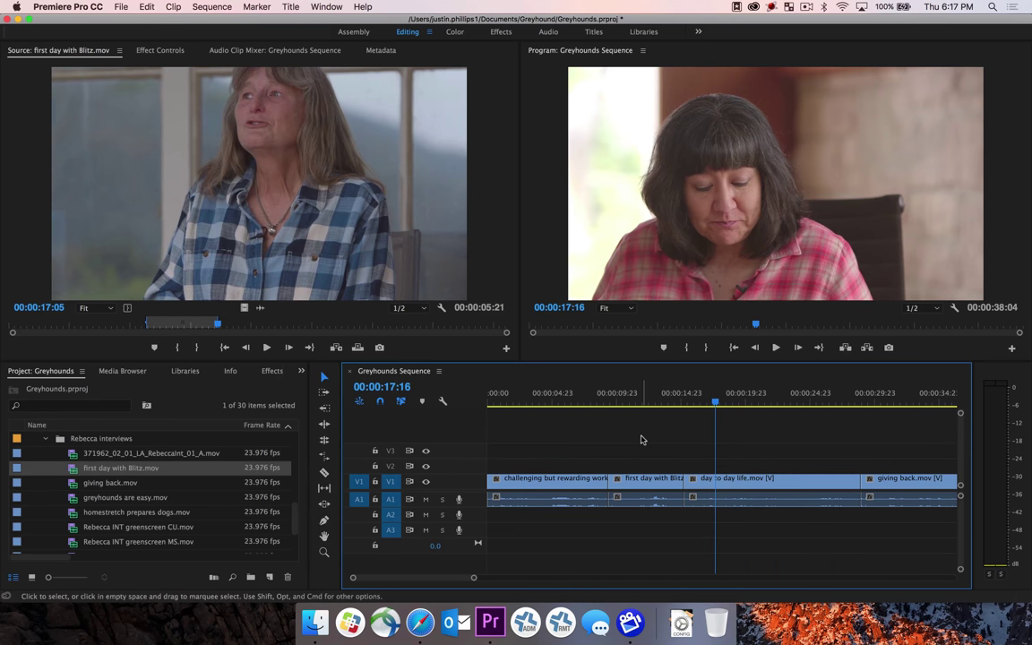
# Step: Undo the Blitz insert, then delete the day to day life and giving back clips
pyautogui.press('super+z')
pyautogui.moveTo(640, 439); pyautogui.dragTo(855, 530)
pyautogui.press('Delete')
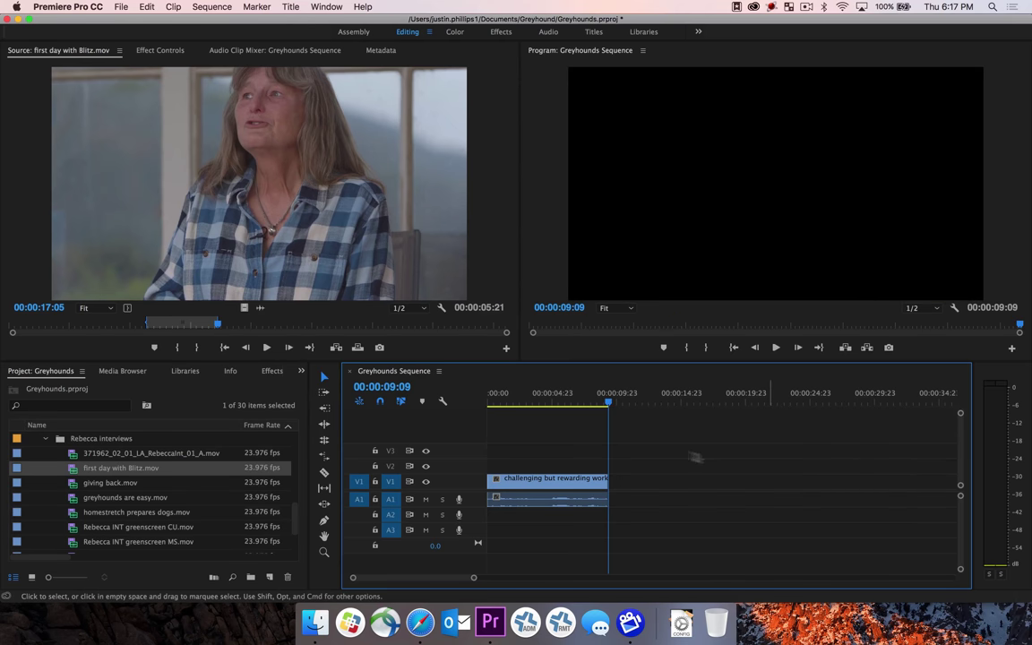
# Step: Scrub through the remaining challenging but rewarding work clip from the sequence start
pyautogui.click(543, 402)
pyautogui.click(484, 405)
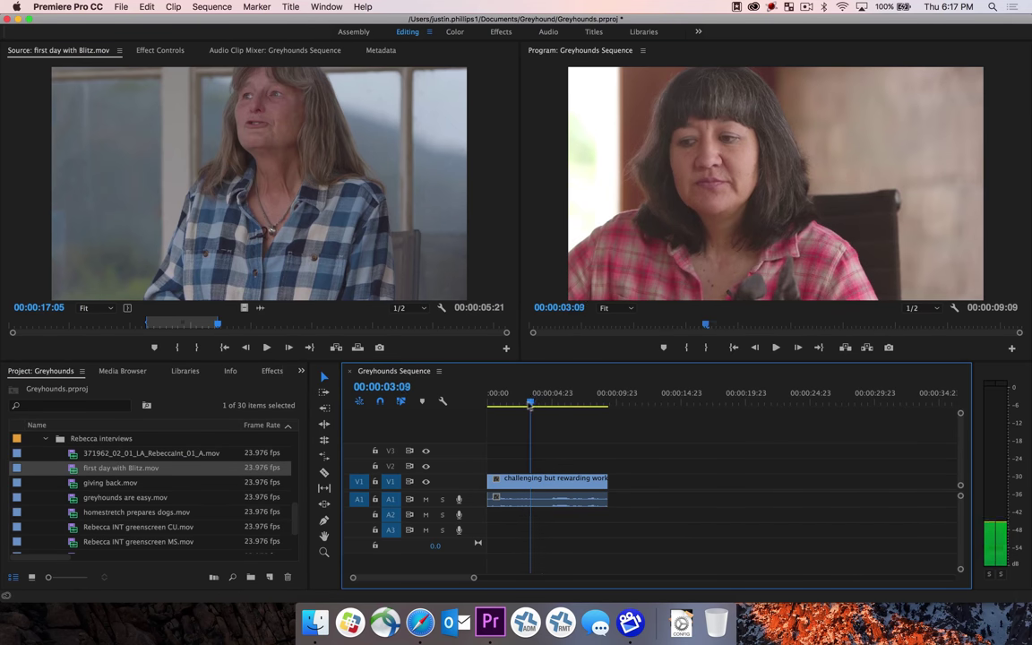
pyautogui.moveTo(484, 407); pyautogui.dragTo(567, 410)
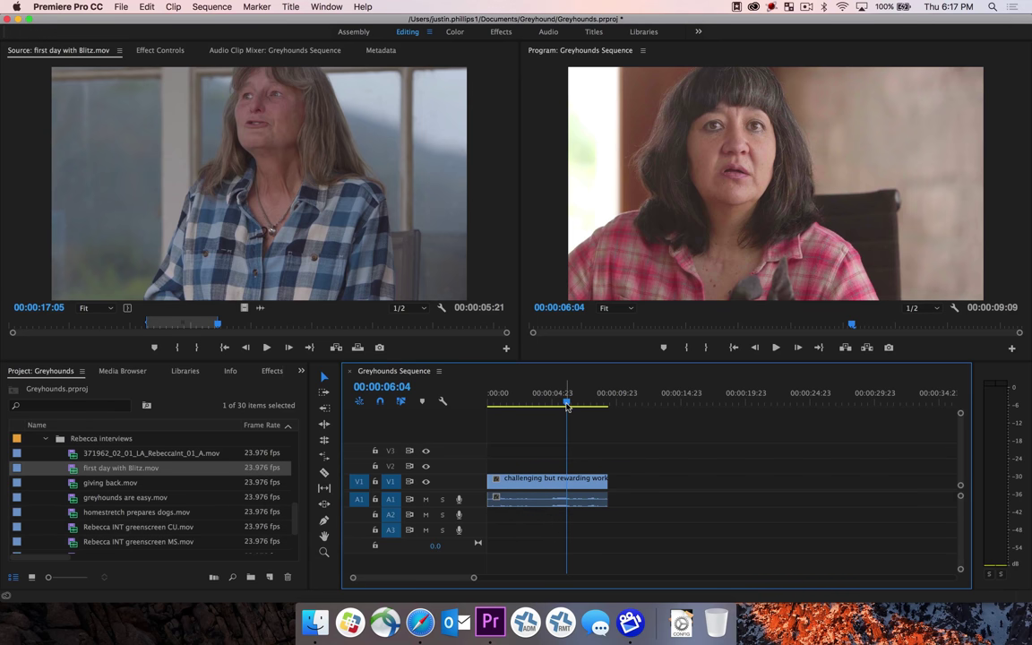
# Step: Insert the Blitz portion mid-clip at 00:00:03:17, play back the split, then undo it
pyautogui.moveTo(567, 405); pyautogui.dragTo(534, 405)
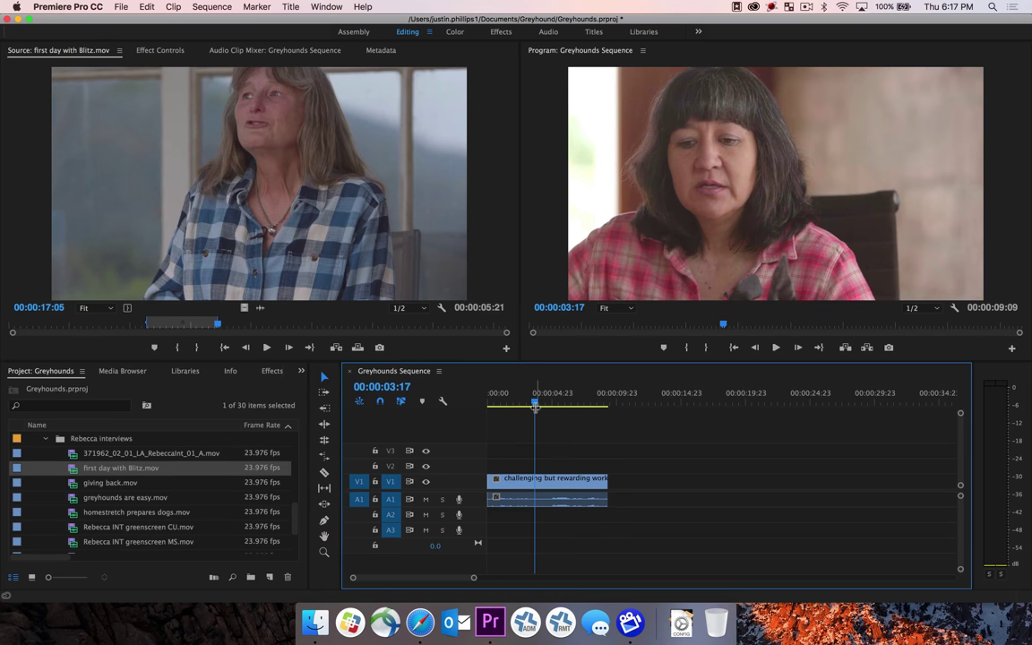
pyautogui.press(',')
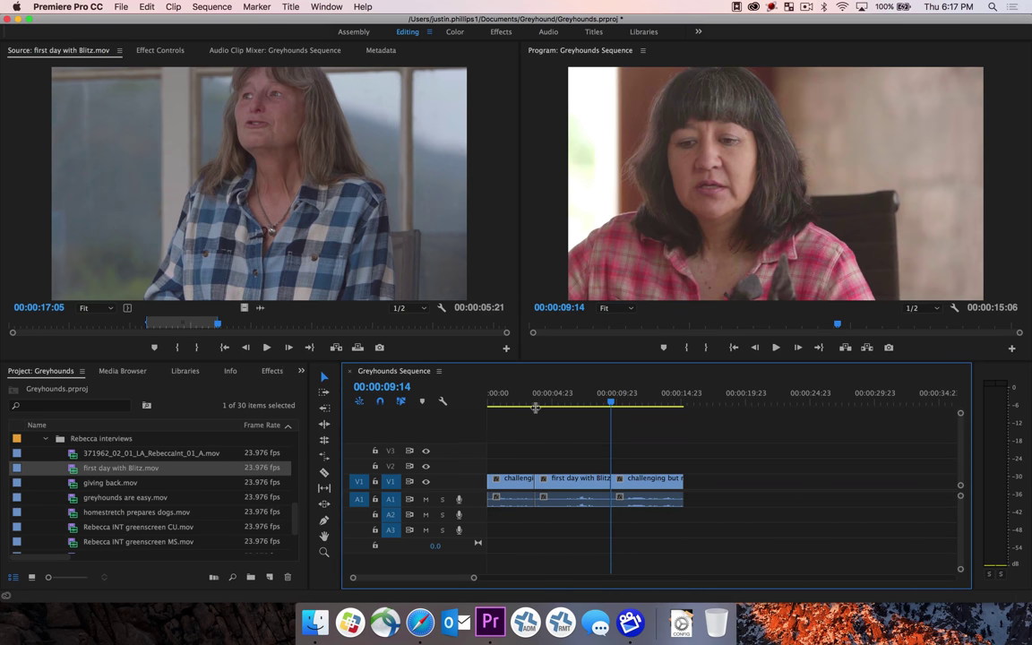
pyautogui.click(527, 407)
pyautogui.press('space')
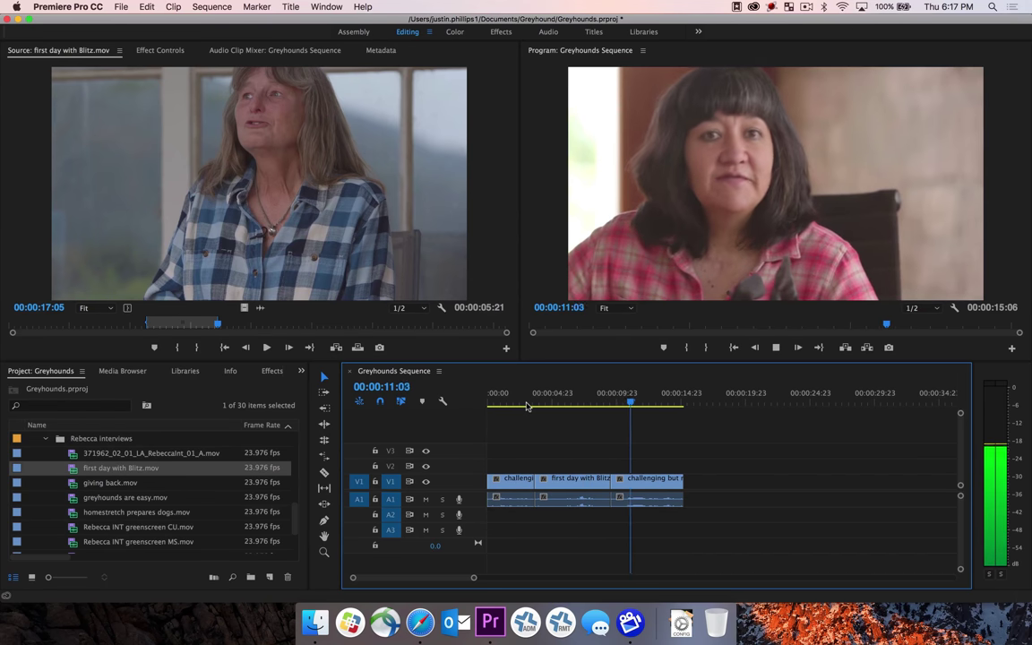
pyautogui.press('space')
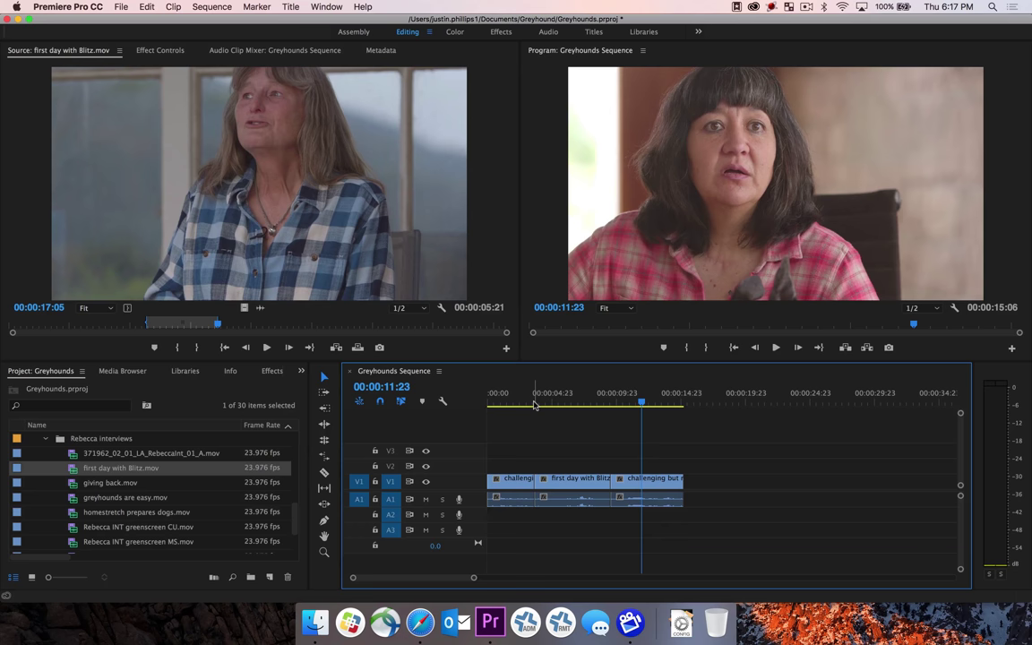
pyautogui.press('super+z')
# Step: Place first day with Blitz at 00:00:19:20, leaving a gap after the remaining clip
pyautogui.click(535, 404)
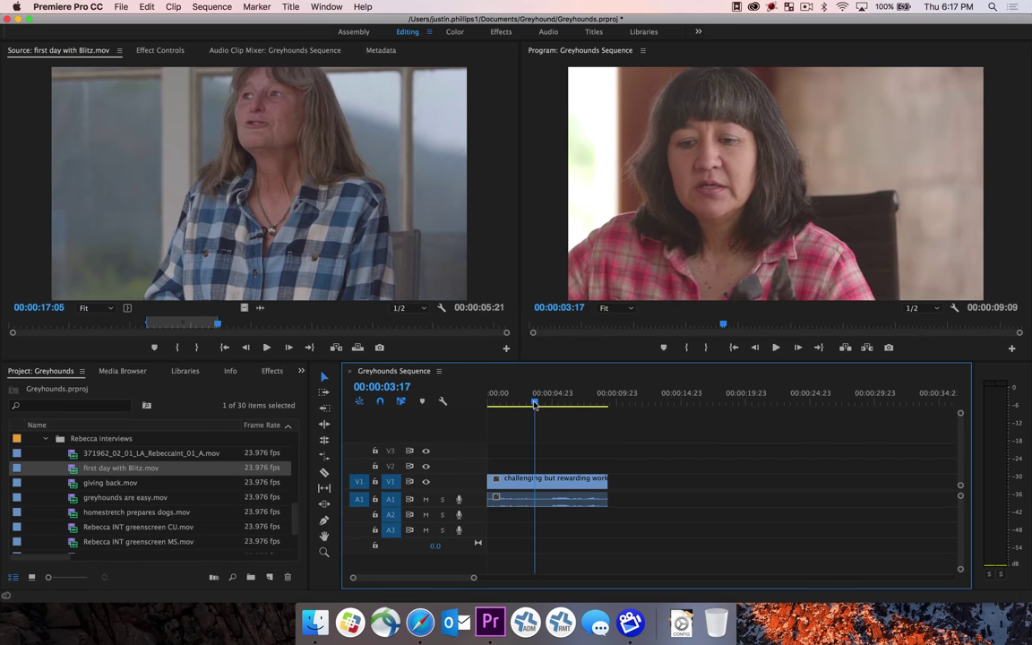
pyautogui.moveTo(535, 404); pyautogui.dragTo(696, 407)
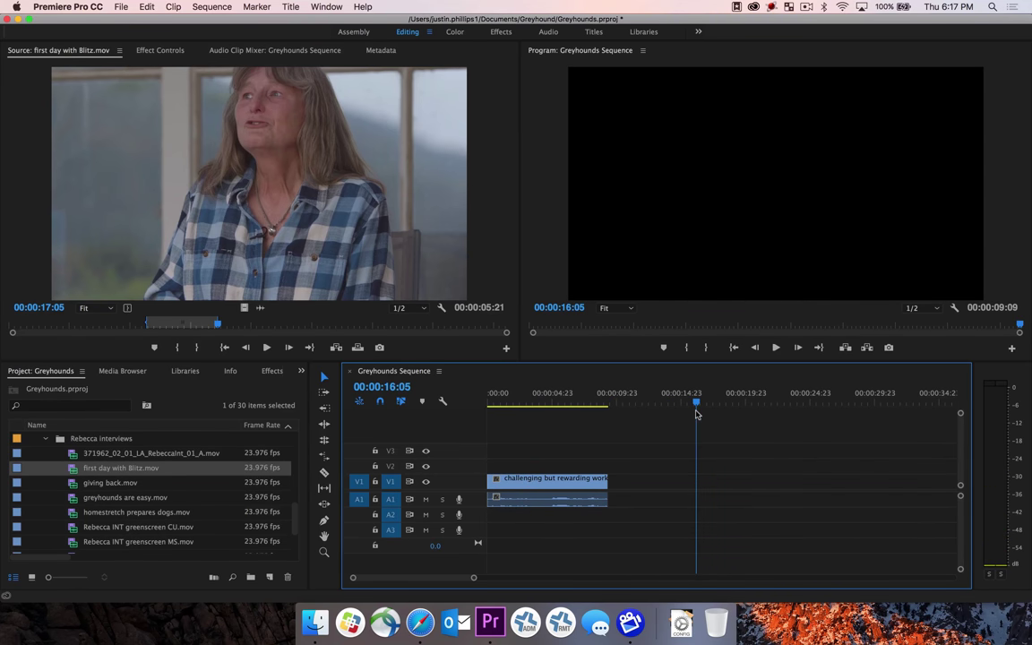
pyautogui.click(744, 405)
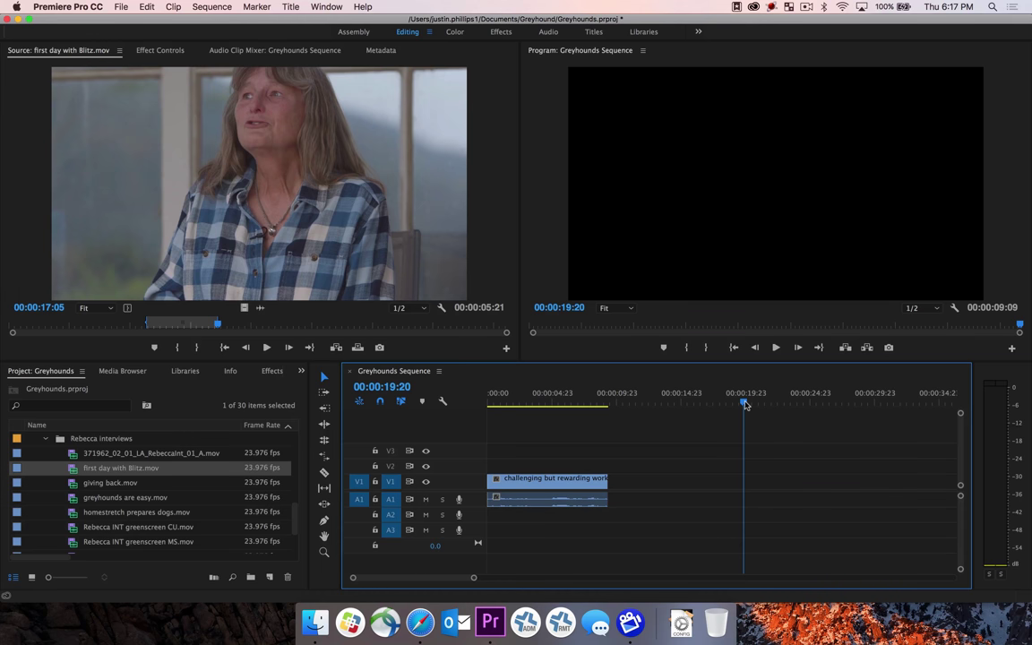
pyautogui.press('.')
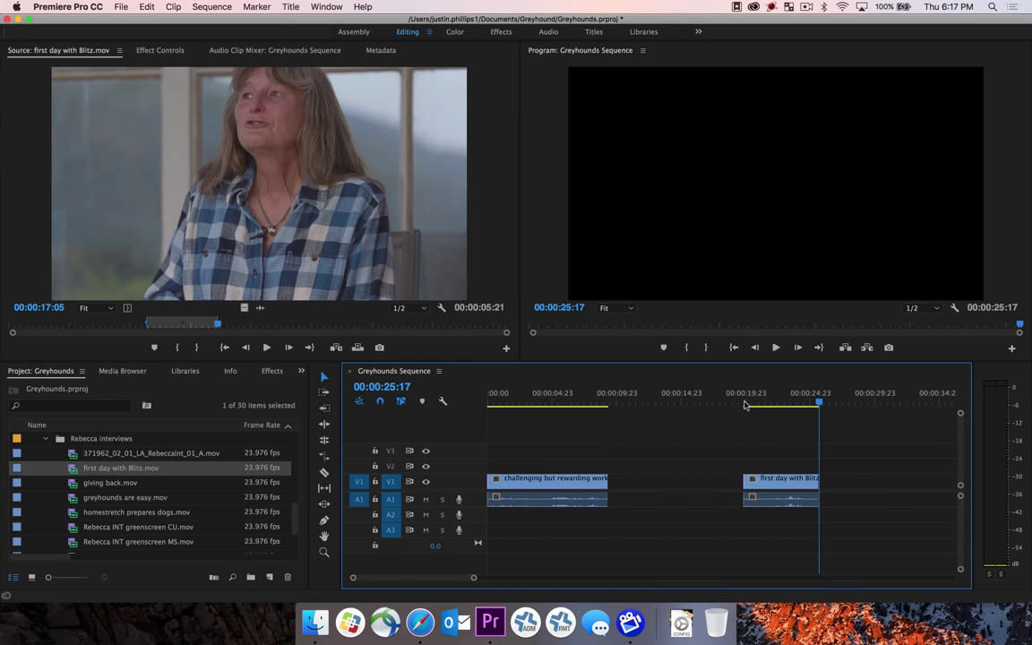